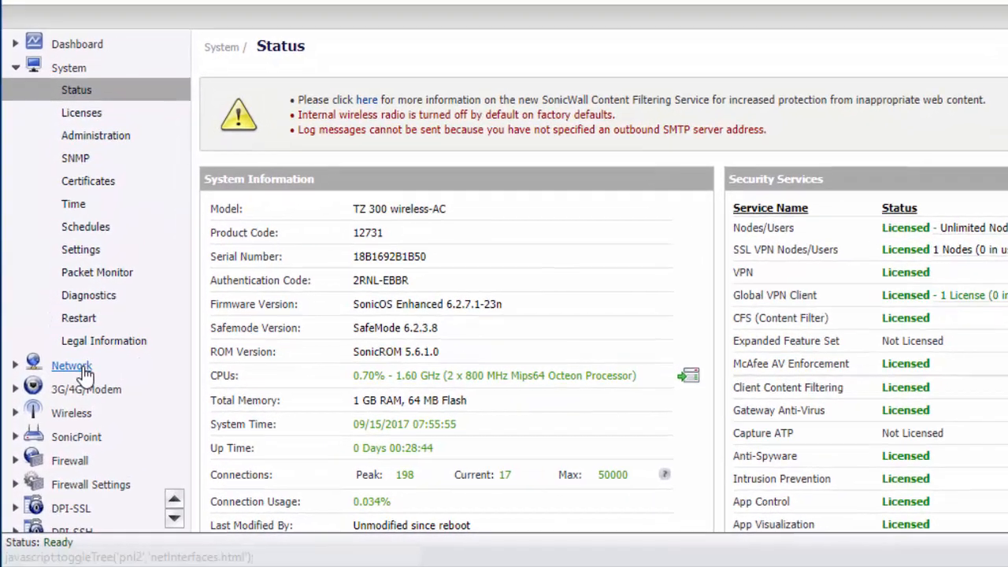
# Start a new address object named "VoIP Phone 1" in the network address objects.
pyautogui.click(57, 407)
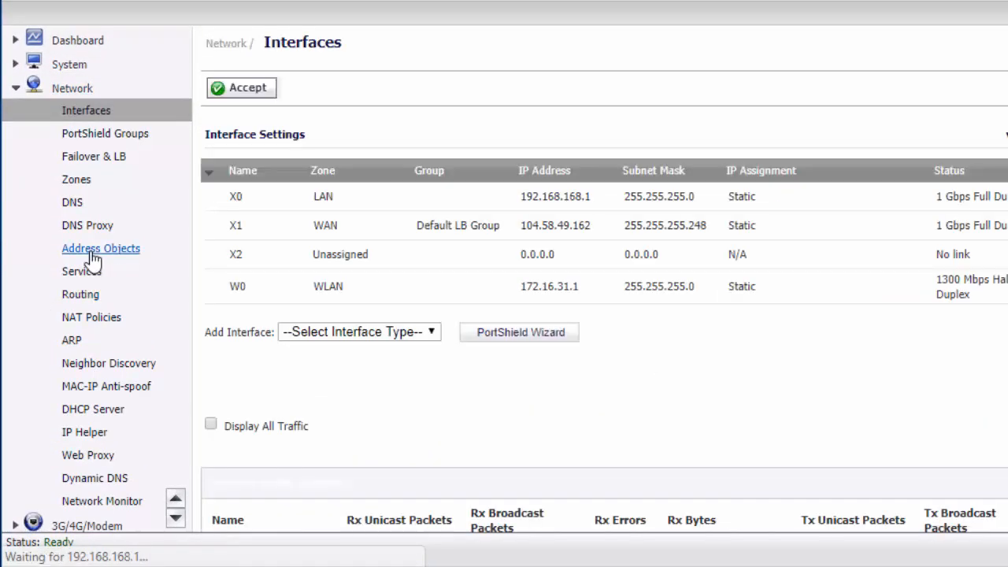
pyautogui.click(92, 250)
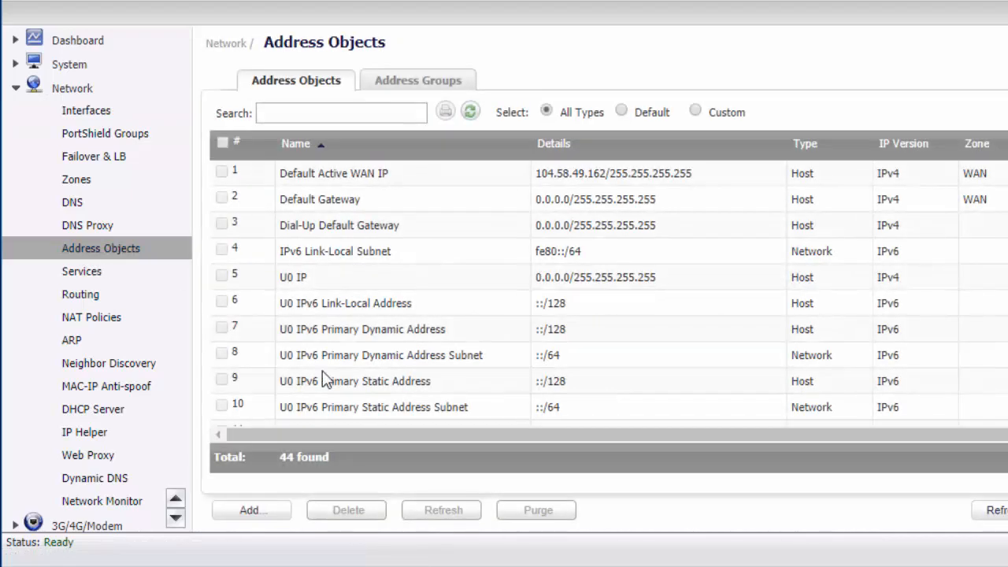
pyautogui.click(259, 512)
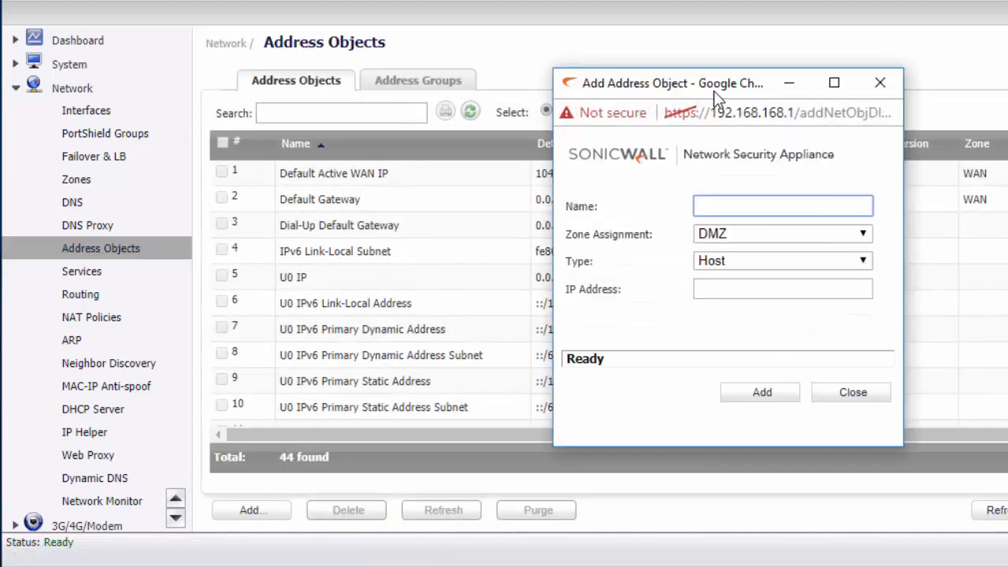
pyautogui.moveTo(714, 92); pyautogui.dragTo(636, 103)
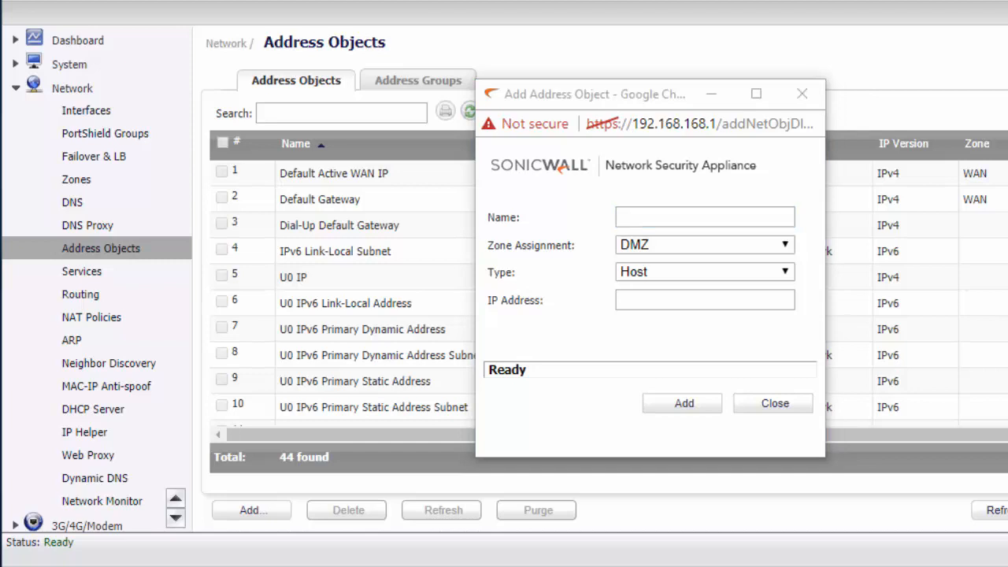
pyautogui.click(643, 216)
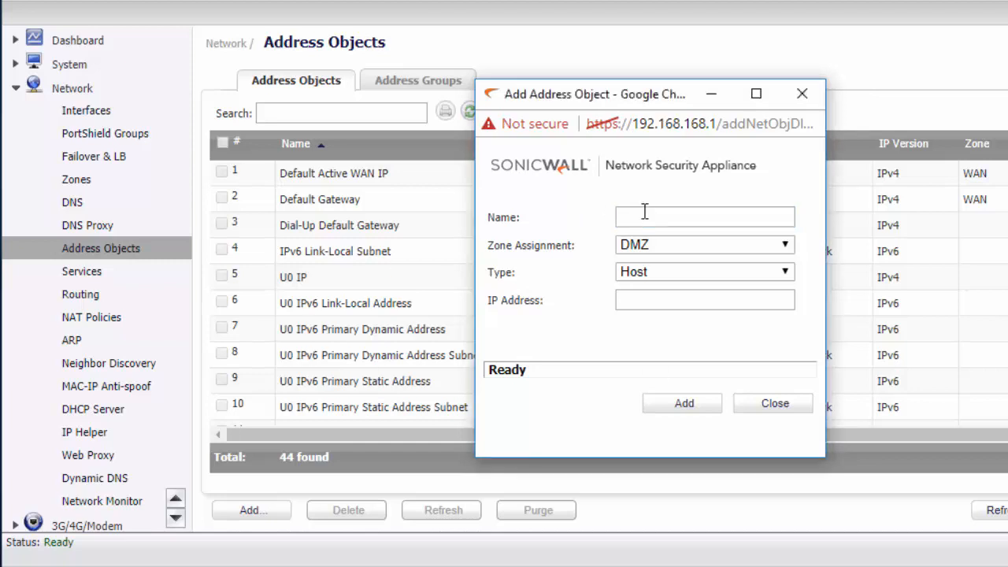
pyautogui.write('VoIP Phone 1')
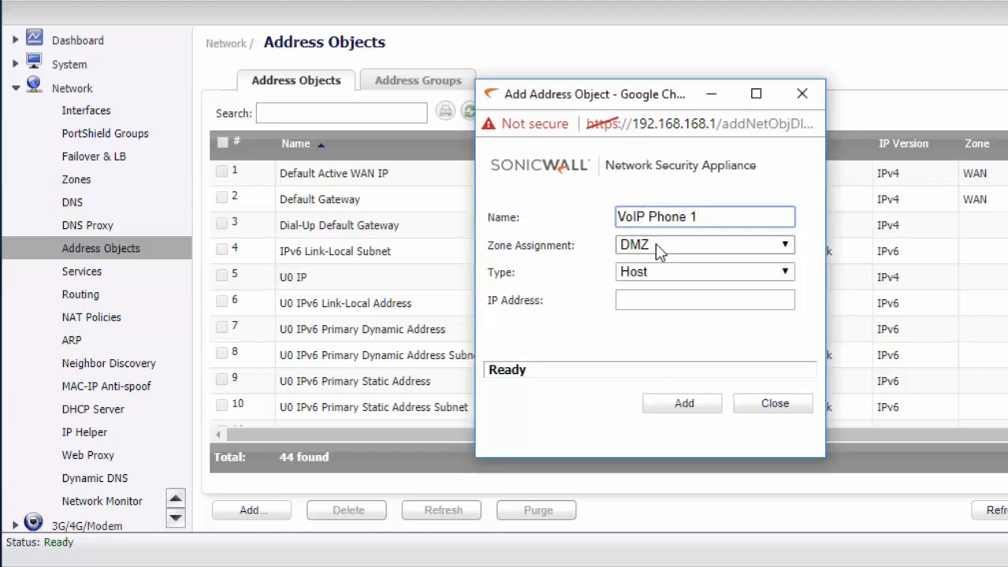
# Assign the address object to the LAN zone as a Host with IP address 192.168.168.34, and add it.
pyautogui.click(658, 246)
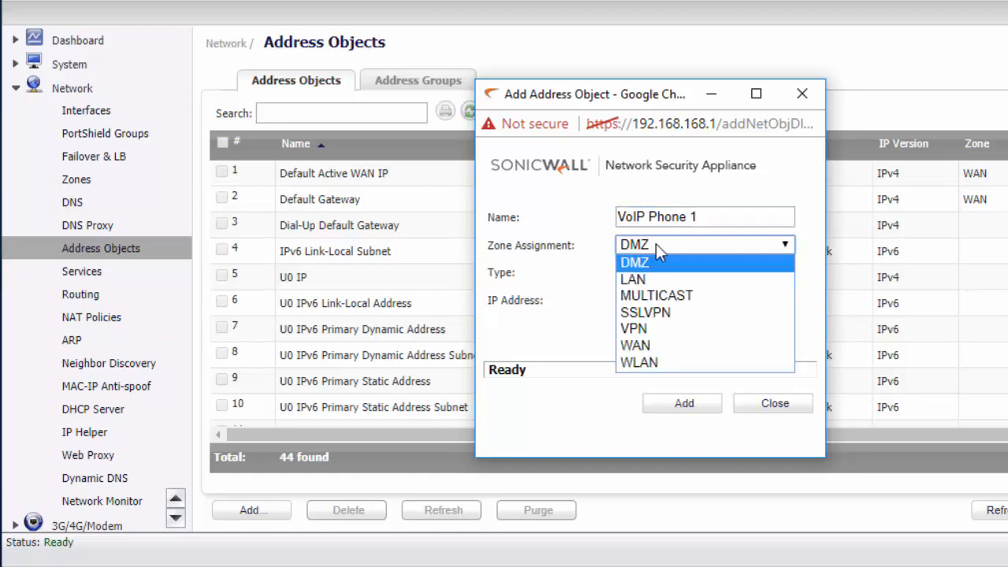
pyautogui.click(652, 281)
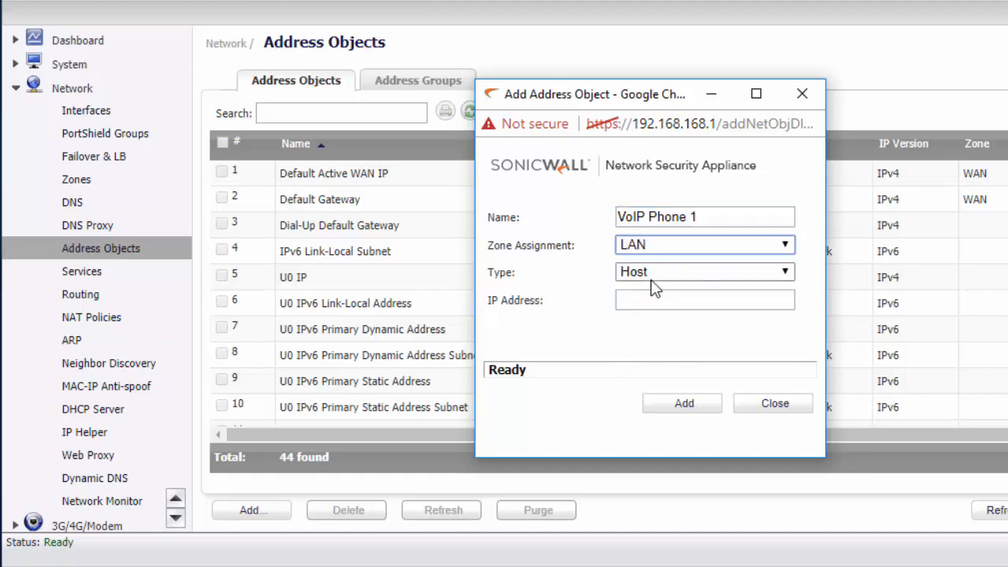
pyautogui.click(657, 273)
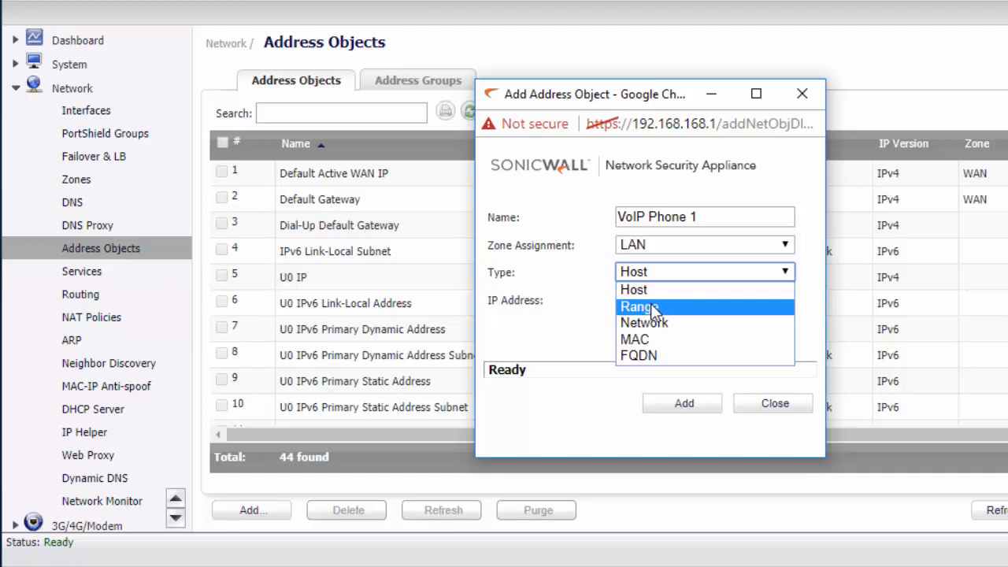
pyautogui.click(653, 291)
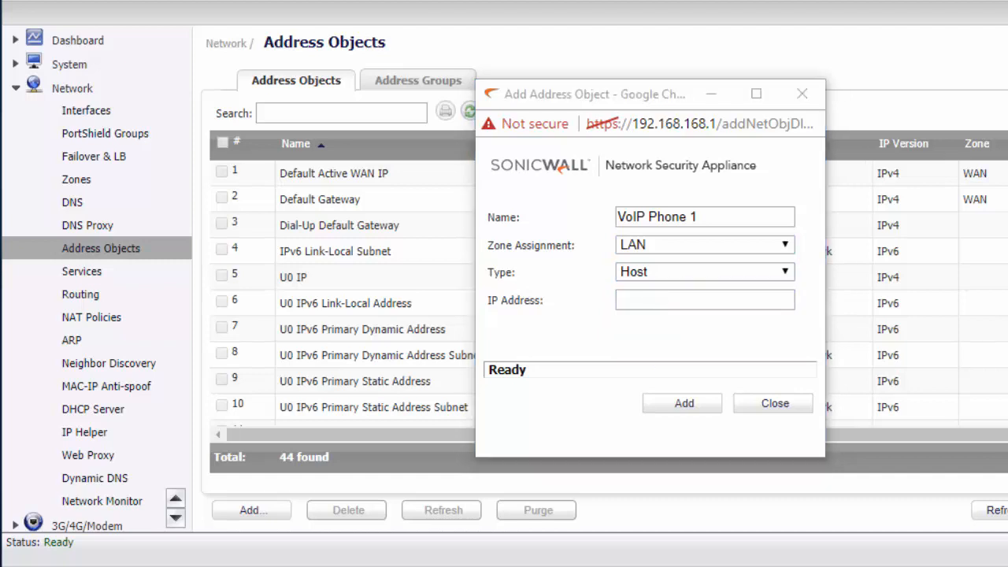
pyautogui.click(697, 299)
pyautogui.write('192.168.168.34')
pyautogui.click(679, 408)
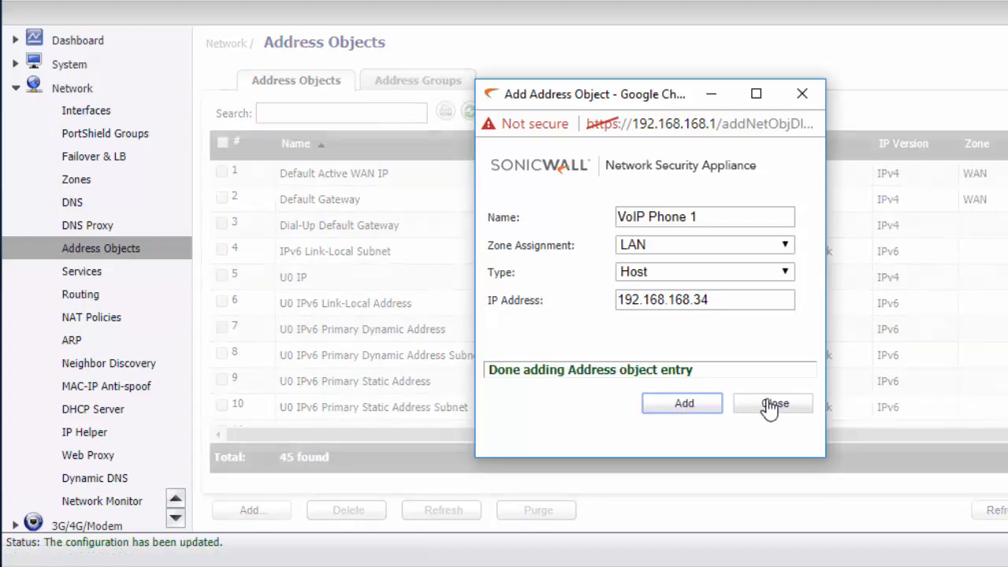
pyautogui.click(771, 404)
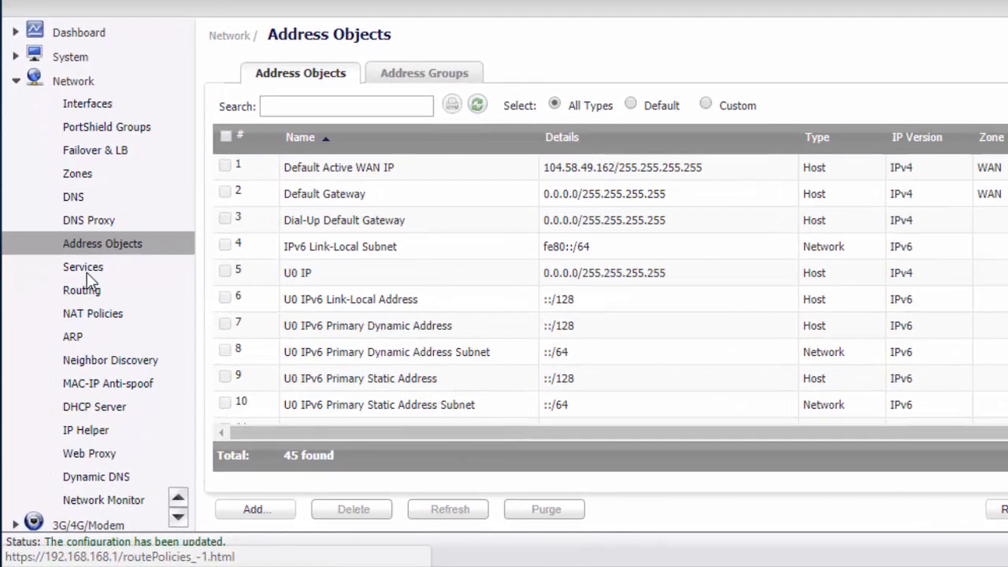
# Examine the services and port ranges contained in the default VOIP service group, including the SIP start port.
pyautogui.click(89, 268)
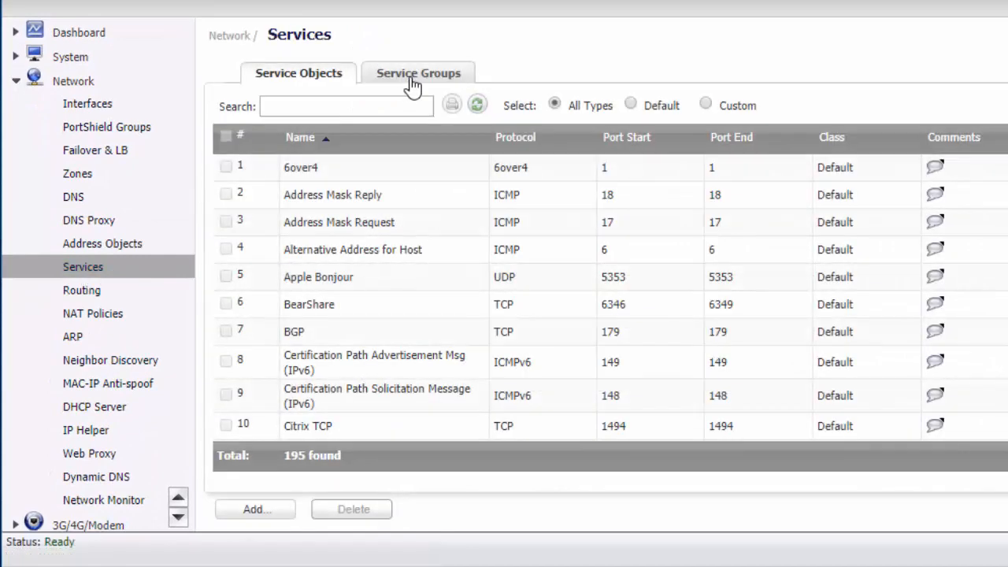
pyautogui.click(404, 78)
pyautogui.scroll(-13, 381, 326)
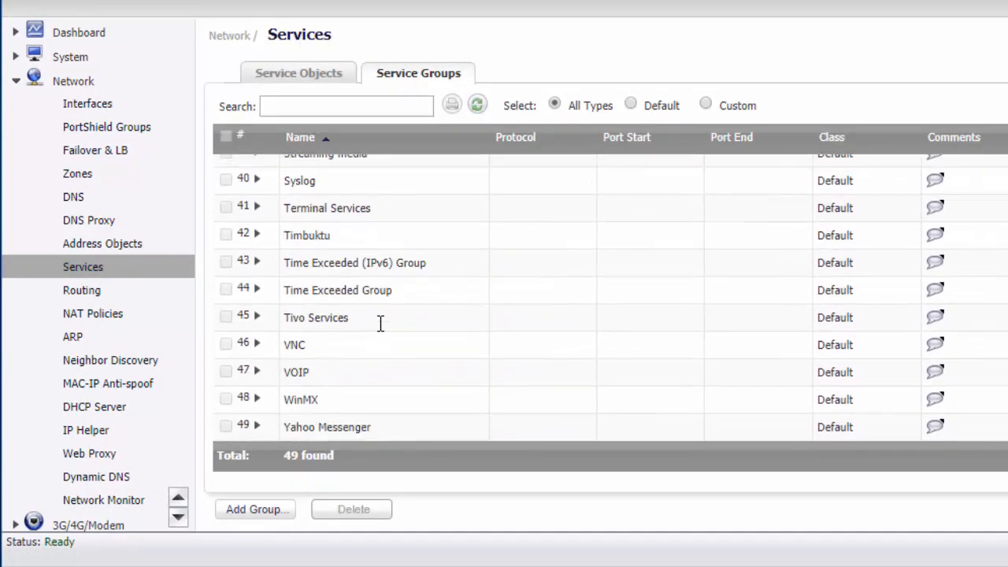
pyautogui.click(257, 371)
pyautogui.scroll(-3, 364, 340)
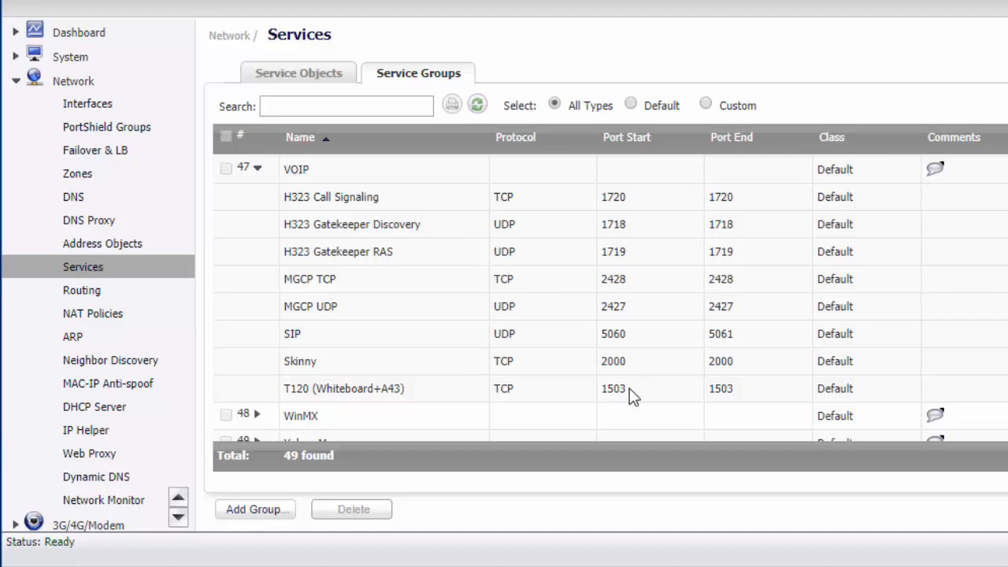
pyautogui.doubleClick(629, 339)
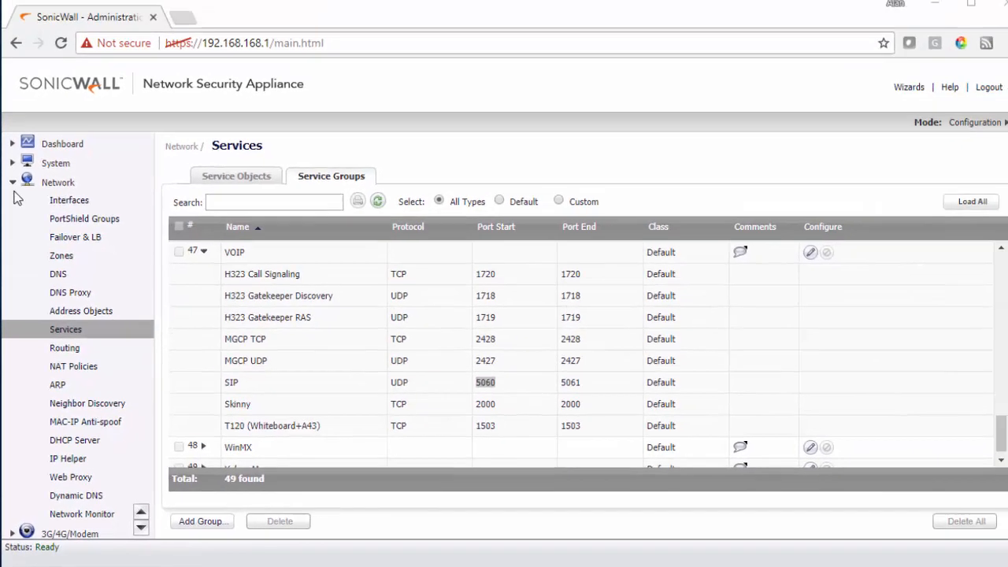
# Set the firewall's bandwidth management type to Advanced and apply the change.
pyautogui.click(16, 80)
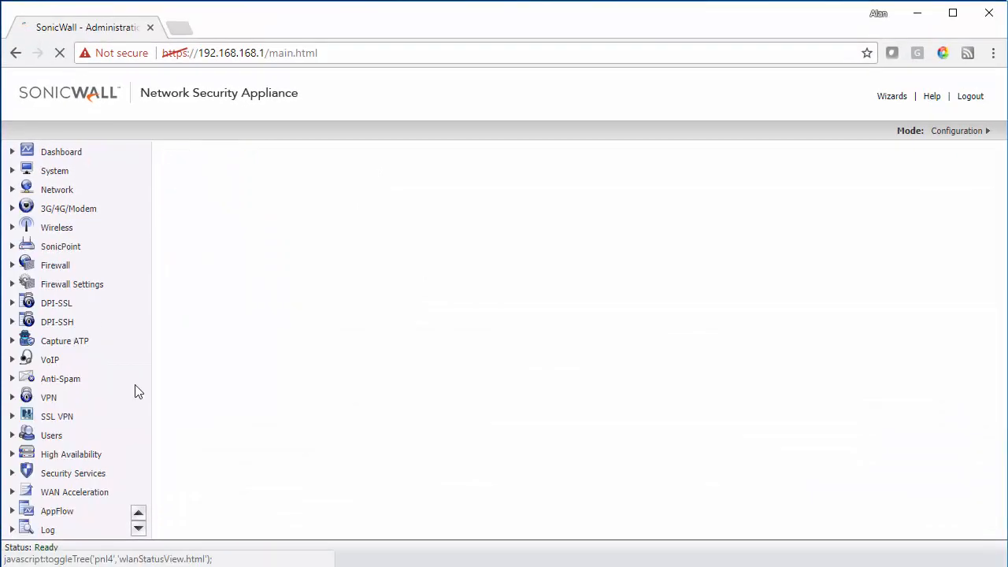
pyautogui.click(73, 250)
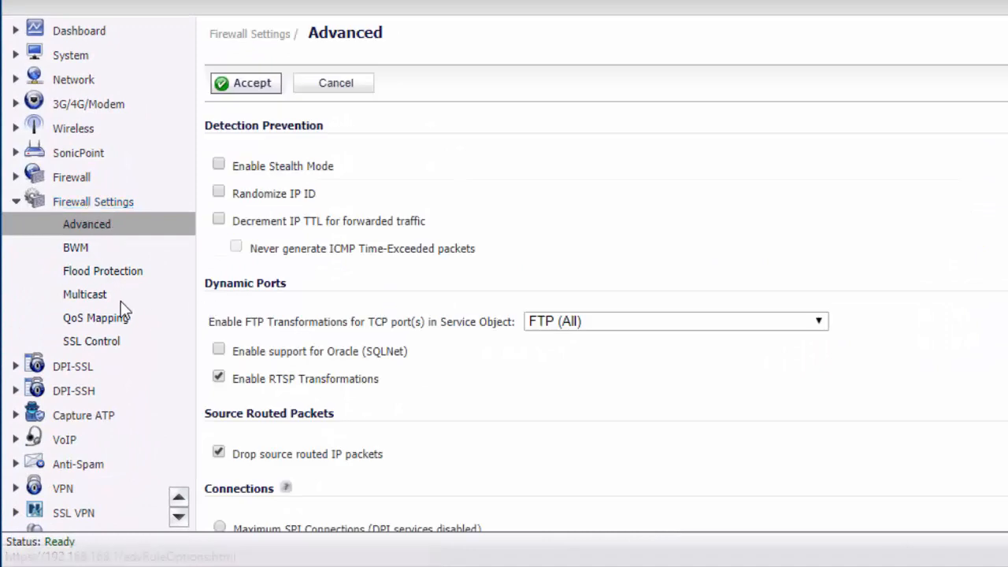
pyautogui.click(77, 250)
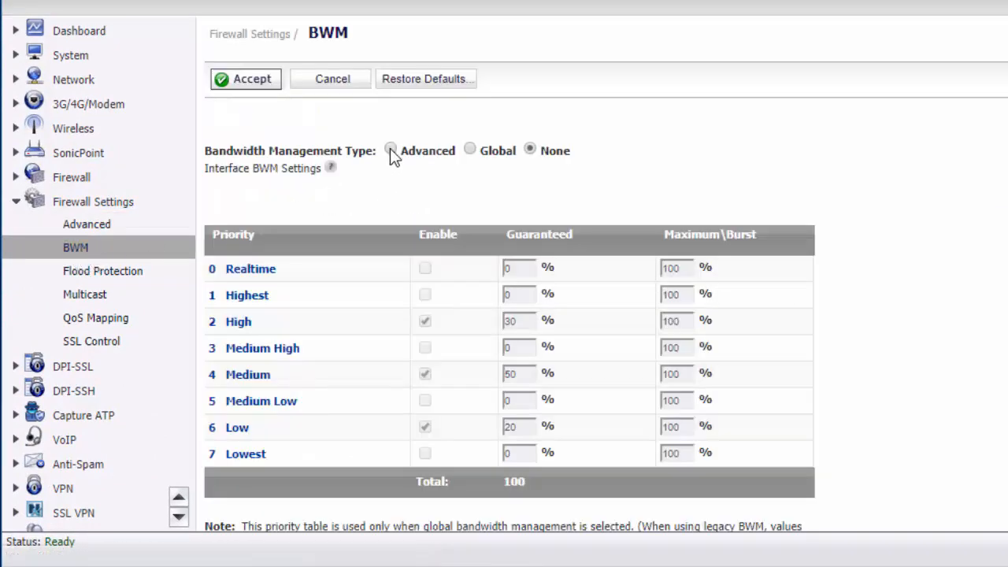
pyautogui.click(250, 82)
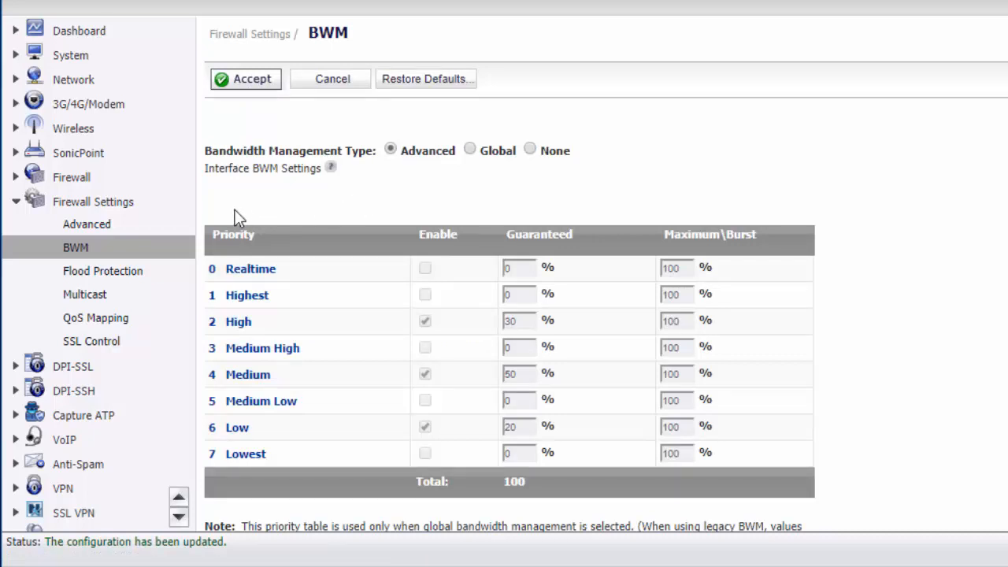
# Start a new firewall bandwidth object named "VoIP traffic".
pyautogui.click(82, 181)
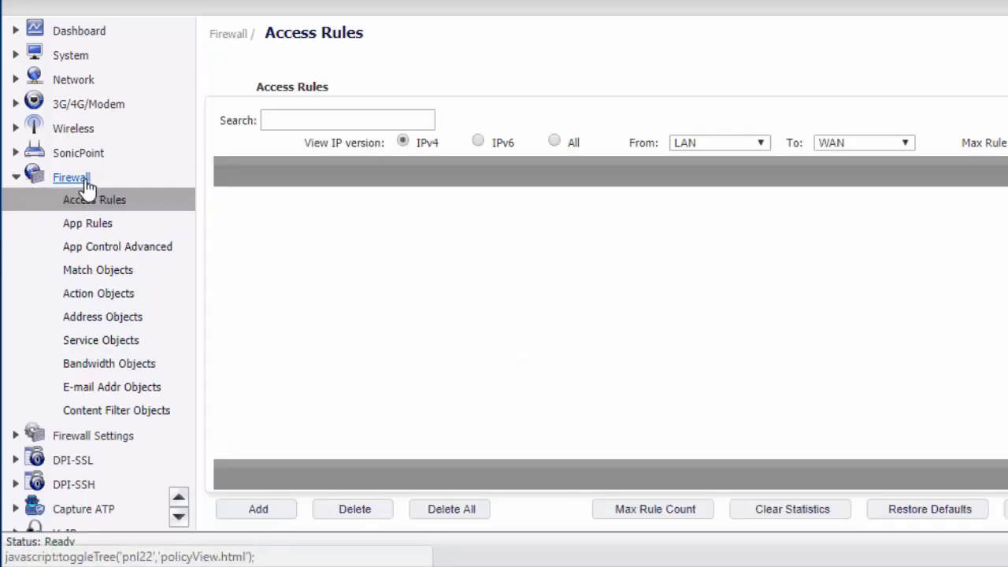
pyautogui.click(137, 367)
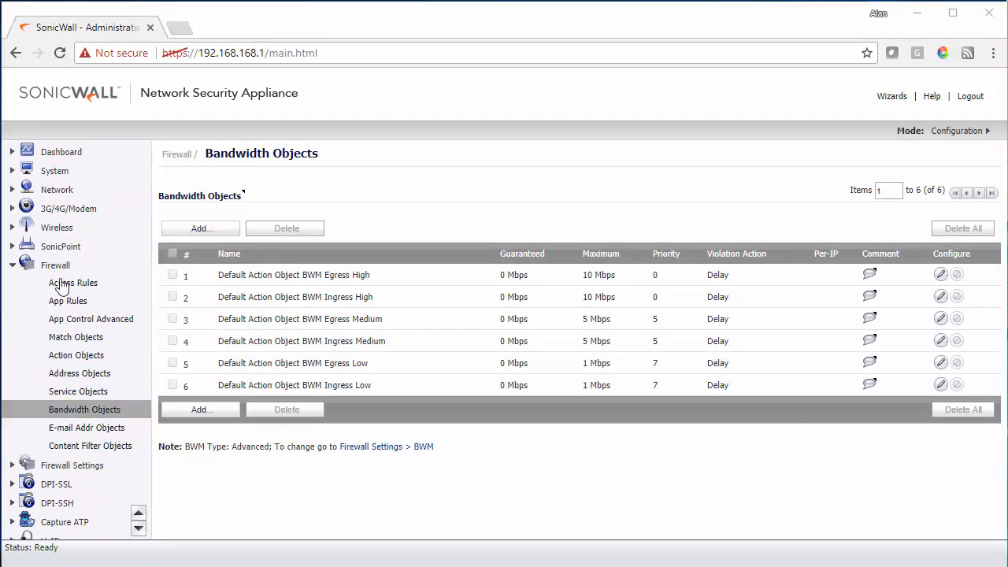
pyautogui.click(199, 229)
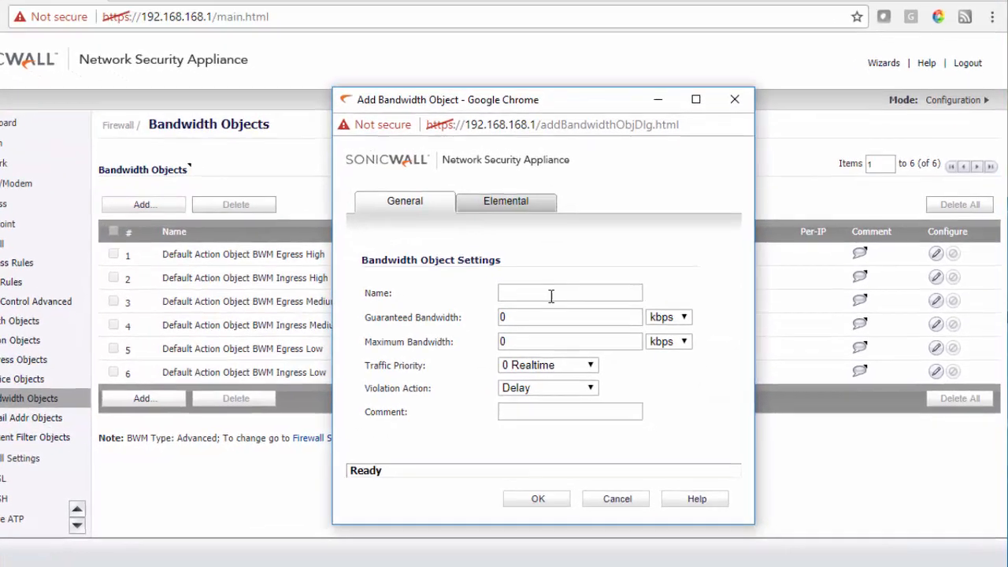
pyautogui.click(551, 295)
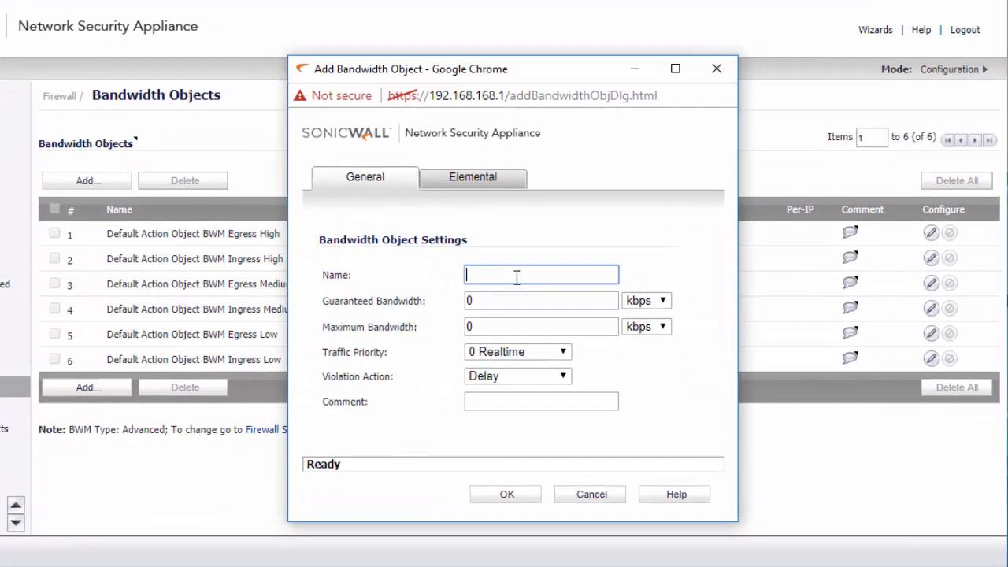
pyautogui.write('VoIP traffic')
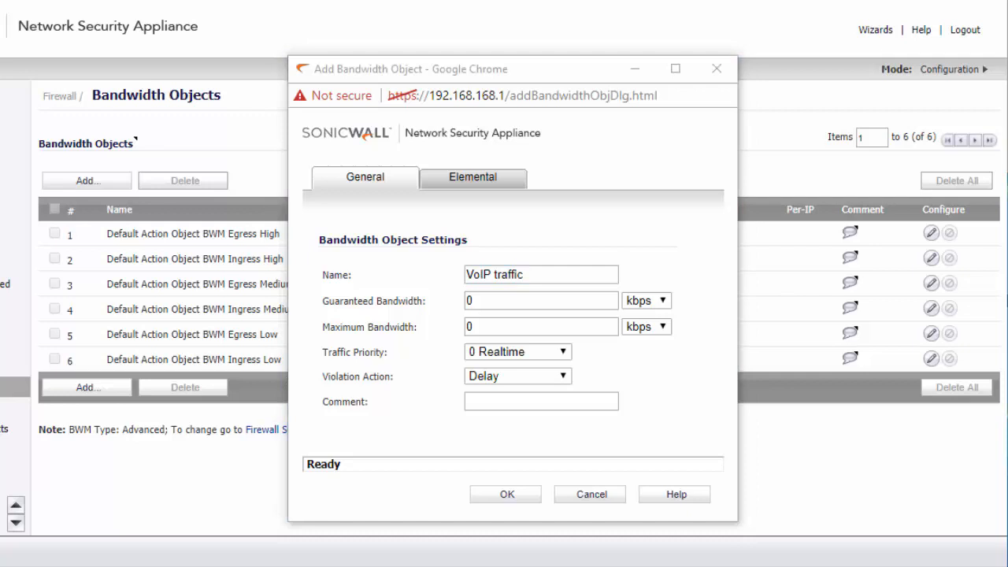
# Set the bandwidth object's guaranteed bandwidth to 1 Mbps.
pyautogui.click(512, 300)
pyautogui.moveTo(509, 300); pyautogui.dragTo(449, 317)
pyautogui.write('1')
pyautogui.click(637, 302)
pyautogui.click(639, 330)
pyautogui.click(543, 328)
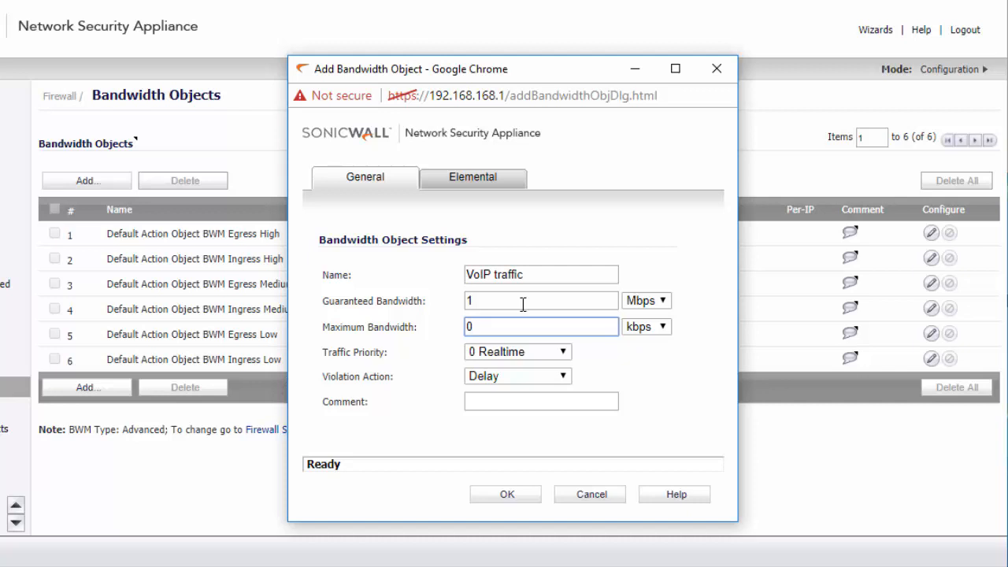
pyautogui.click(536, 304)
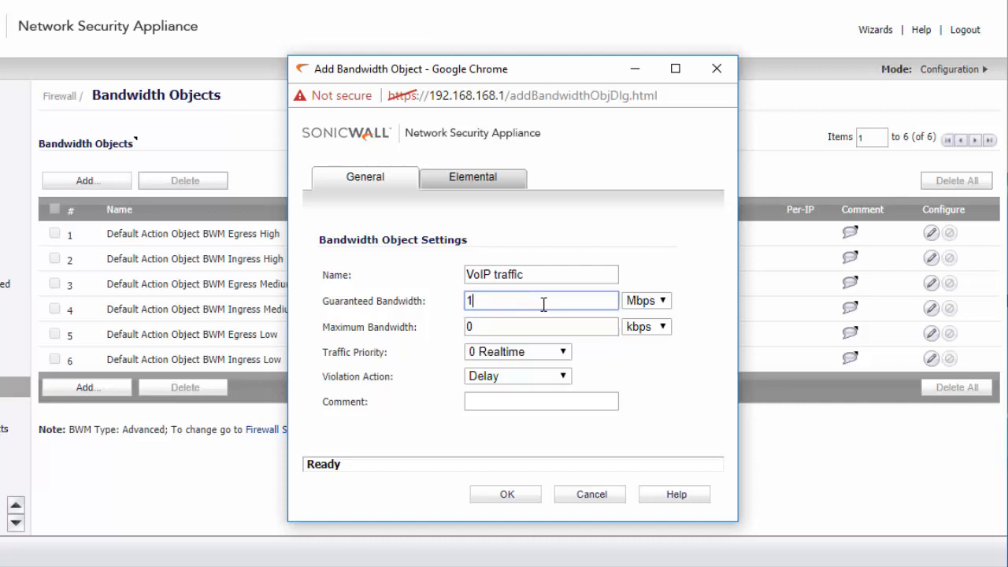
# Set the bandwidth object's maximum bandwidth to 2 Mbps.
pyautogui.click(498, 324)
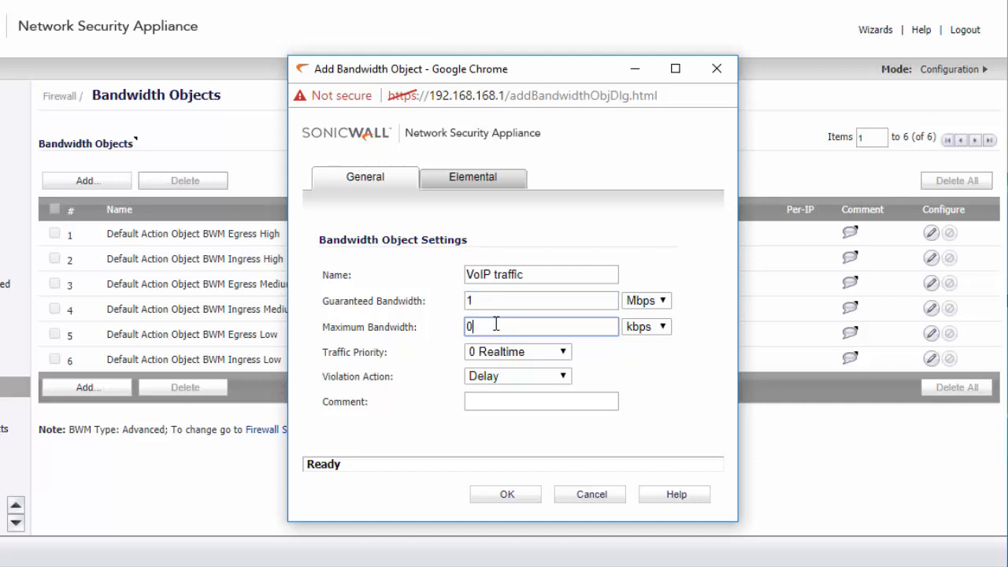
pyautogui.write('2')
pyautogui.click(646, 330)
pyautogui.click(642, 354)
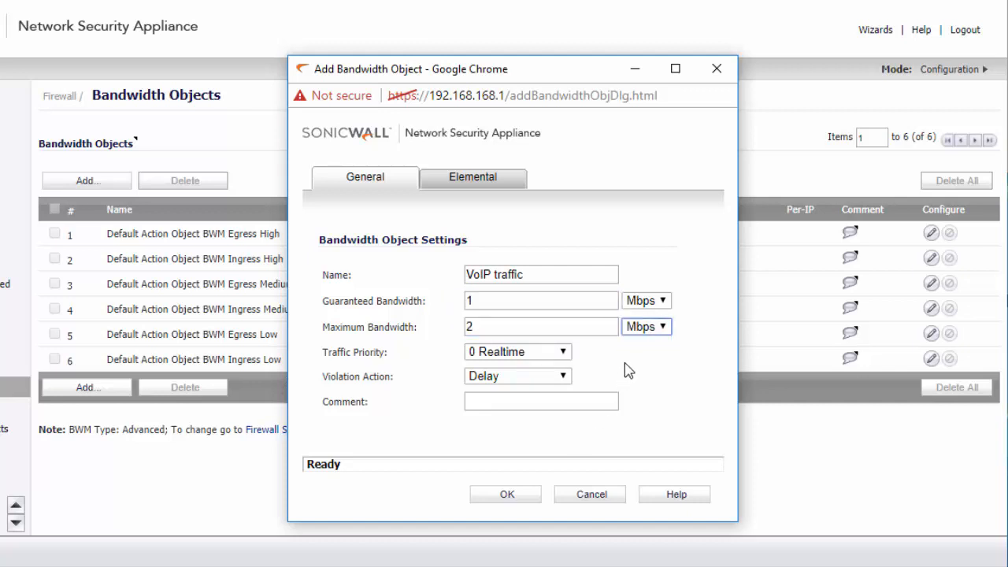
pyautogui.click(579, 353)
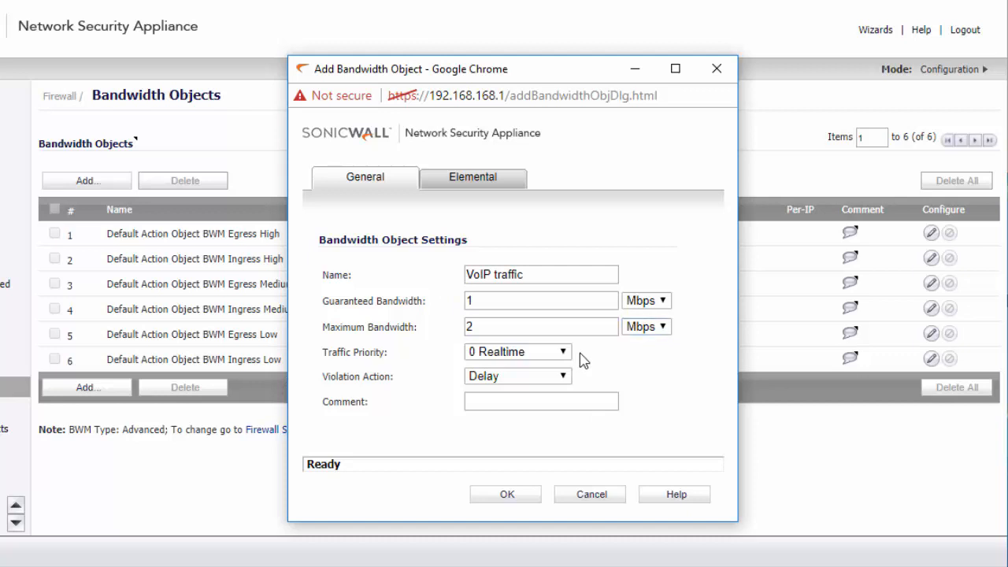
# Choose Delay as the violation action, save the bandwidth object and close its dialog.
pyautogui.click(498, 381)
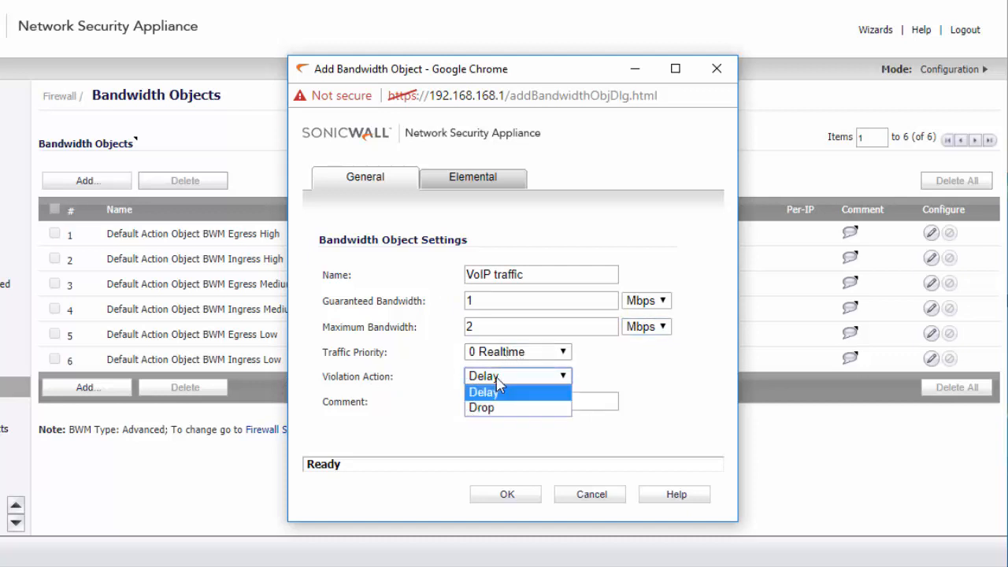
pyautogui.click(445, 394)
pyautogui.click(509, 497)
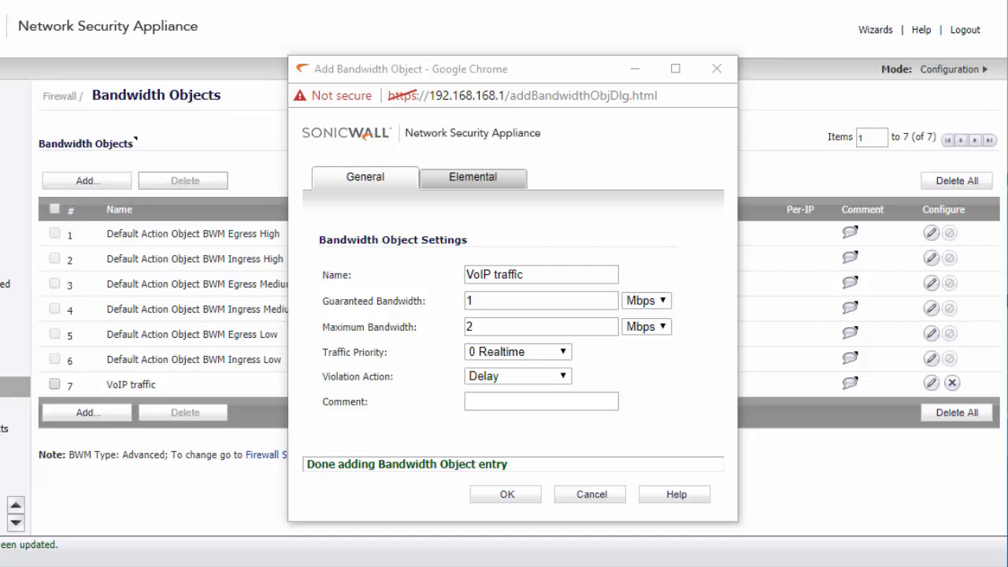
pyautogui.click(593, 496)
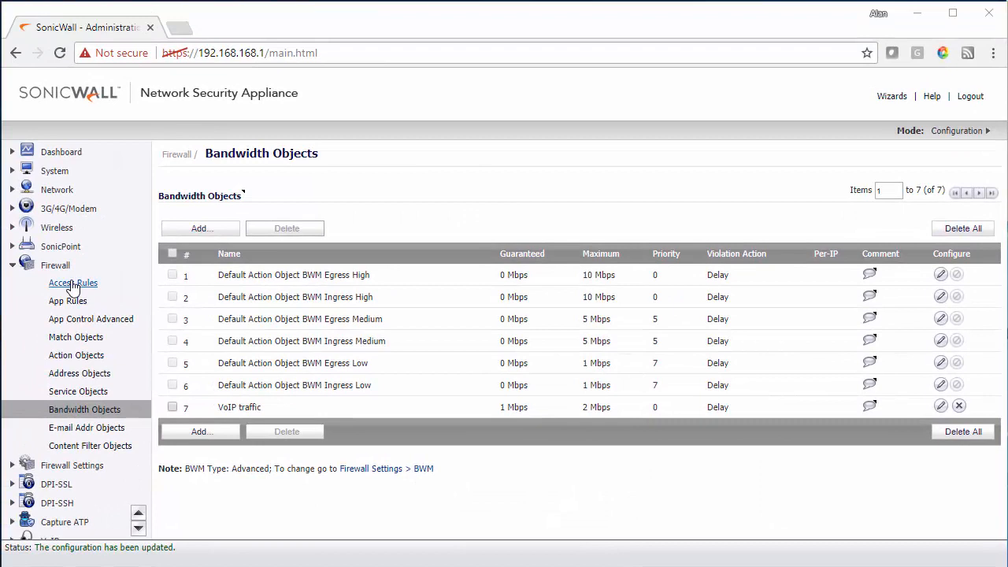
# Open the firewall access rules from LAN to WAN and start adding a new rule.
pyautogui.click(73, 285)
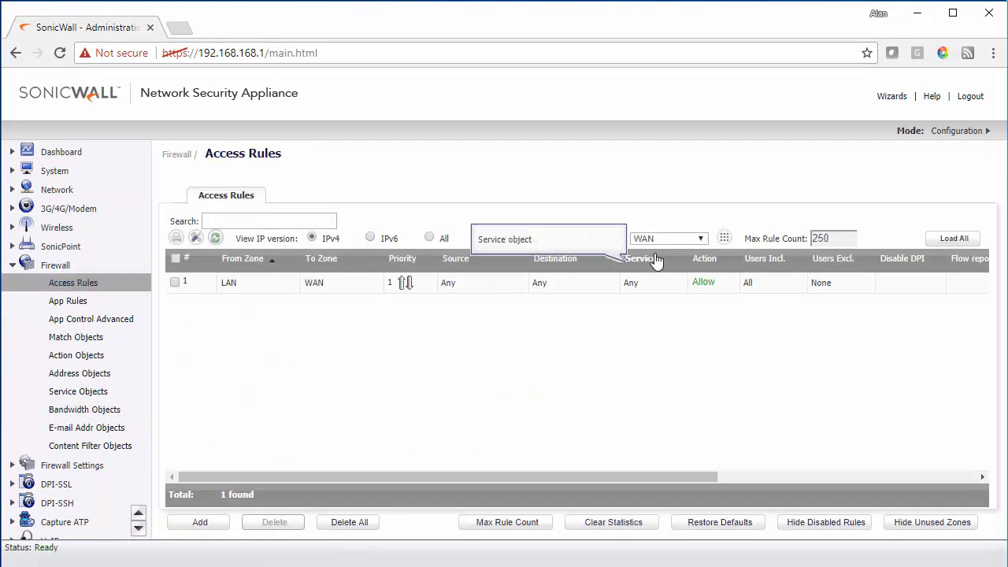
pyautogui.click(728, 238)
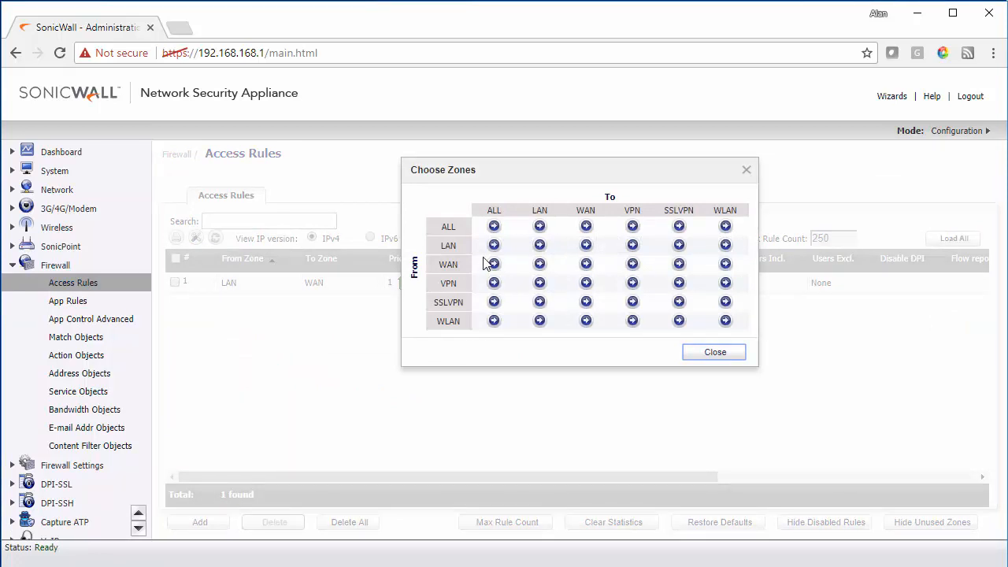
pyautogui.click(586, 246)
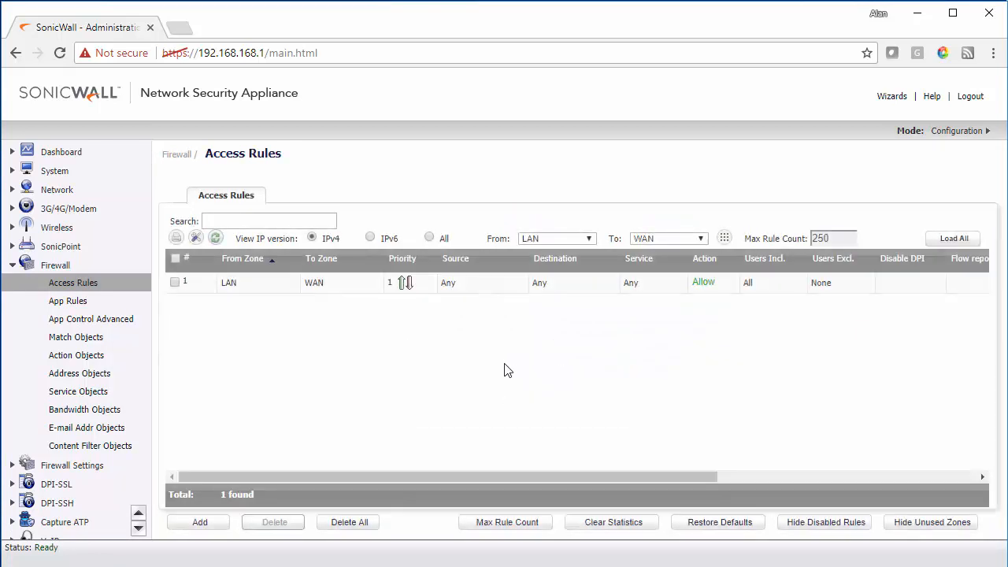
pyautogui.click(206, 522)
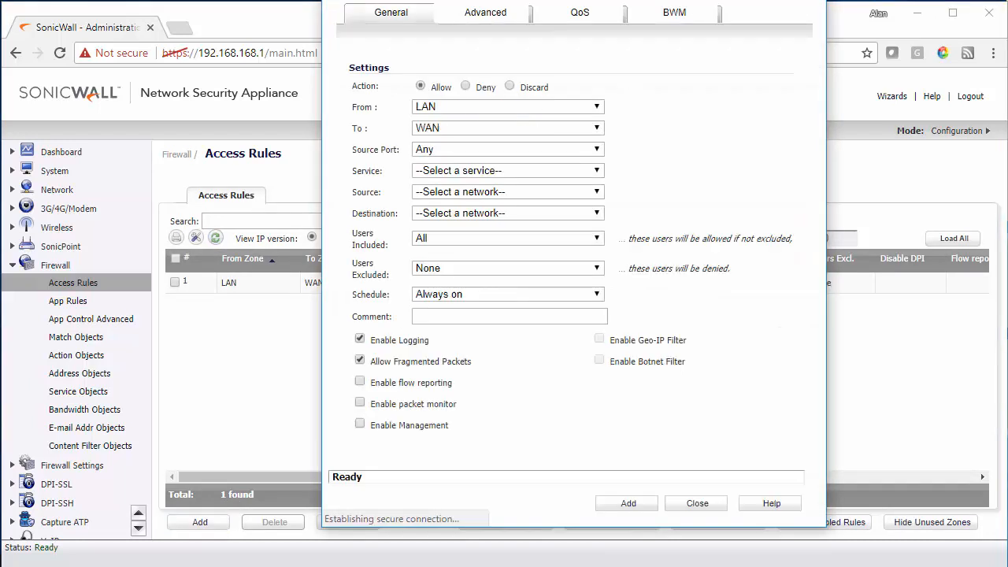
pyautogui.moveTo(576, 0); pyautogui.dragTo(576, 22)
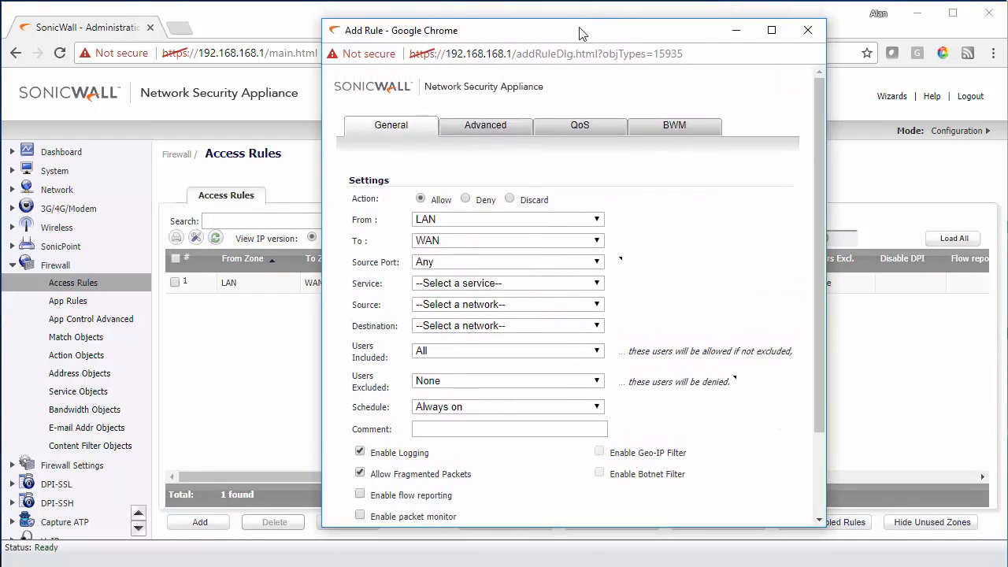
# Set the new rule's service to VOIP, its source to VoIP Phone 1 and its destination to Any.
pyautogui.click(468, 288)
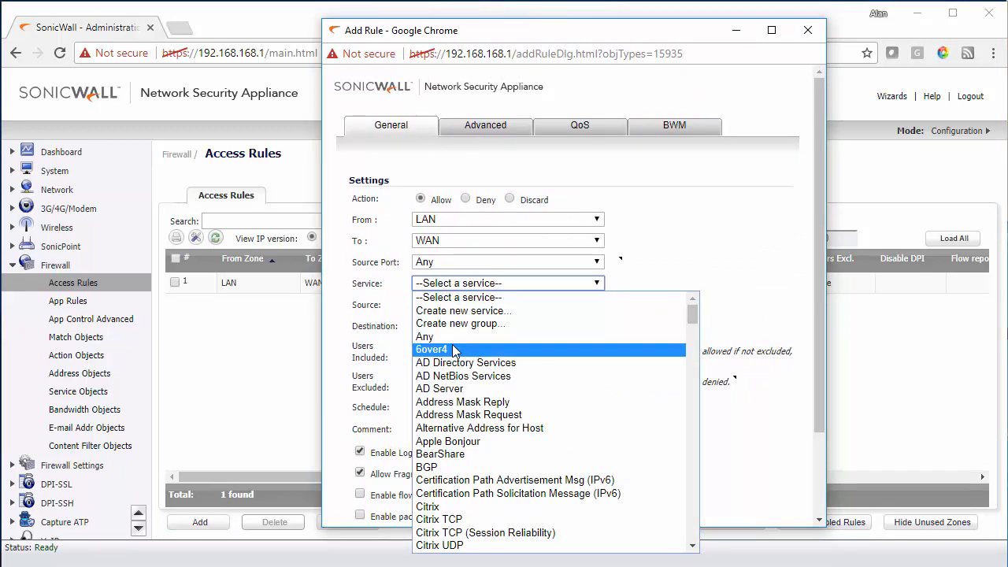
pyautogui.write('voip')
pyautogui.click(427, 544)
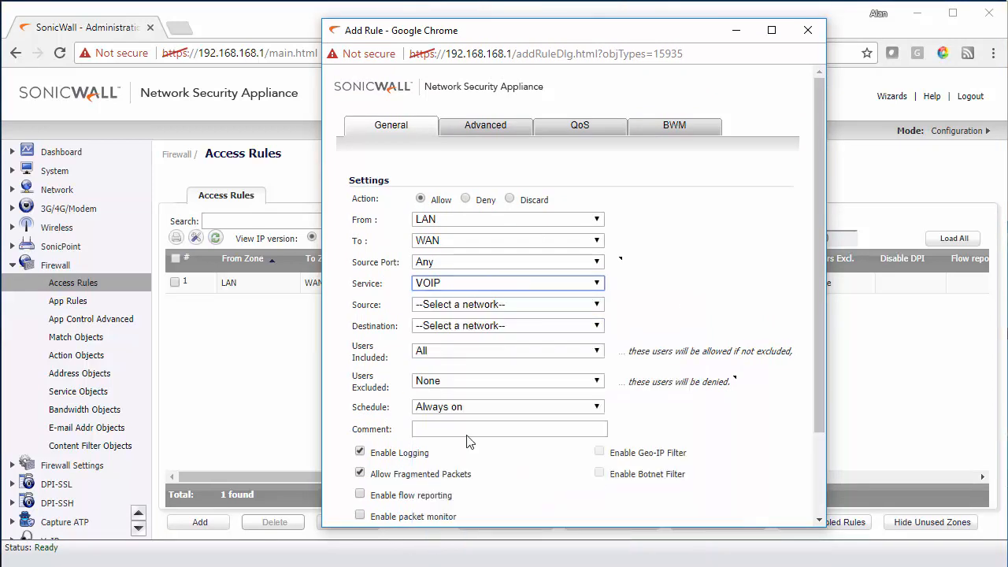
pyautogui.click(449, 307)
pyautogui.scroll(-2, 473, 461)
pyautogui.click(478, 476)
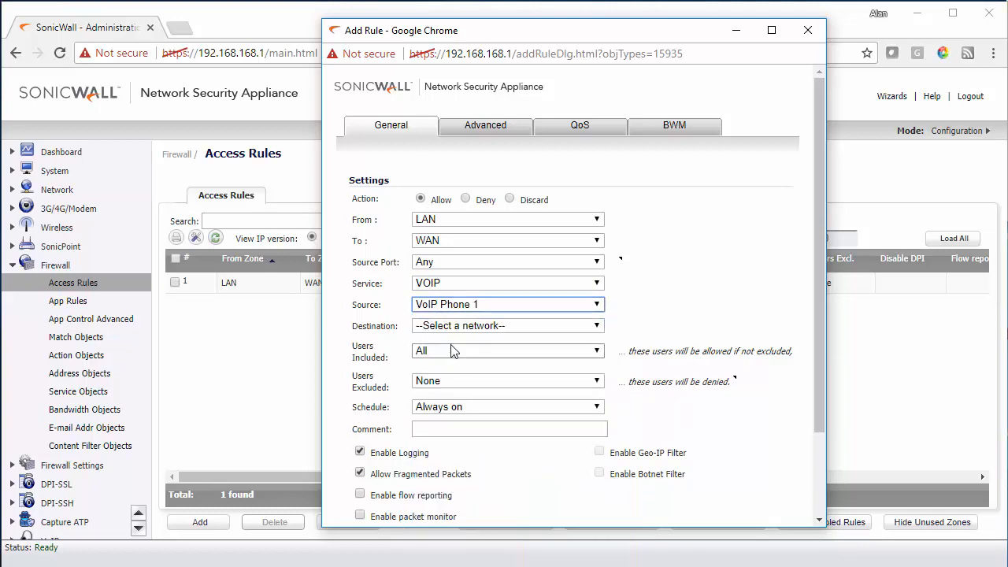
pyautogui.click(458, 326)
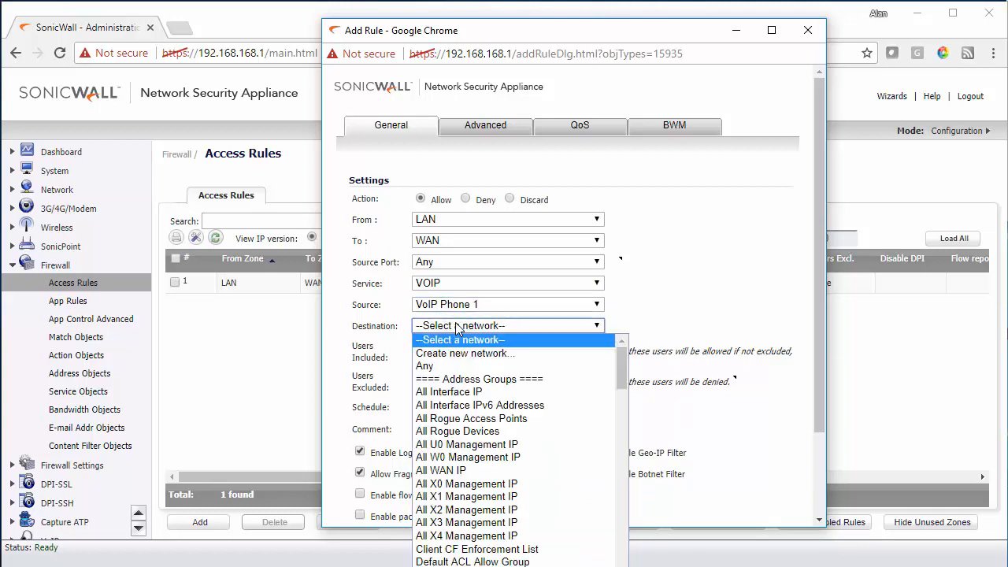
pyautogui.click(436, 366)
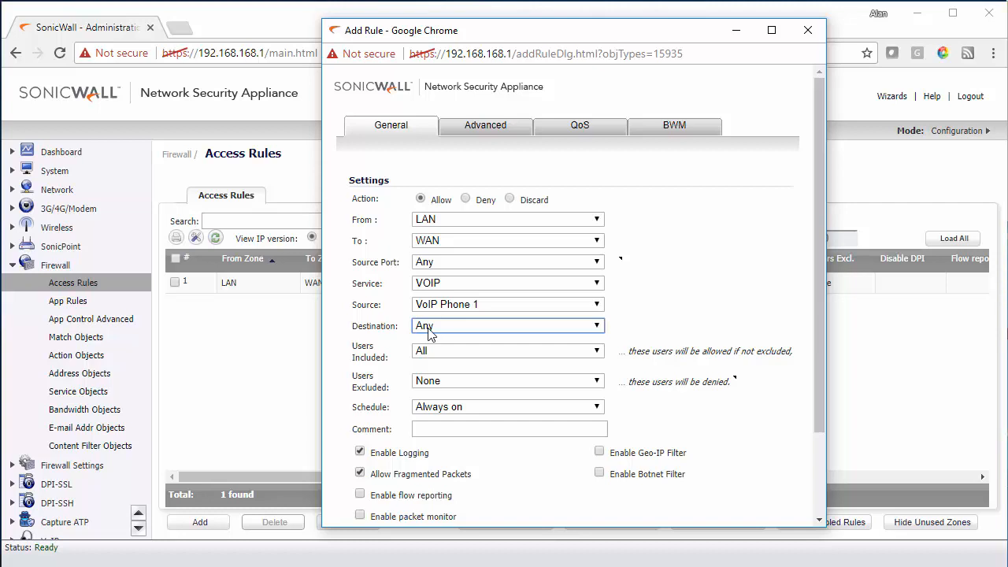
# Enable the rule's egress and ingress bandwidth management with the VoIP traffic object for both, and enable bandwidth usage tracking.
pyautogui.click(578, 126)
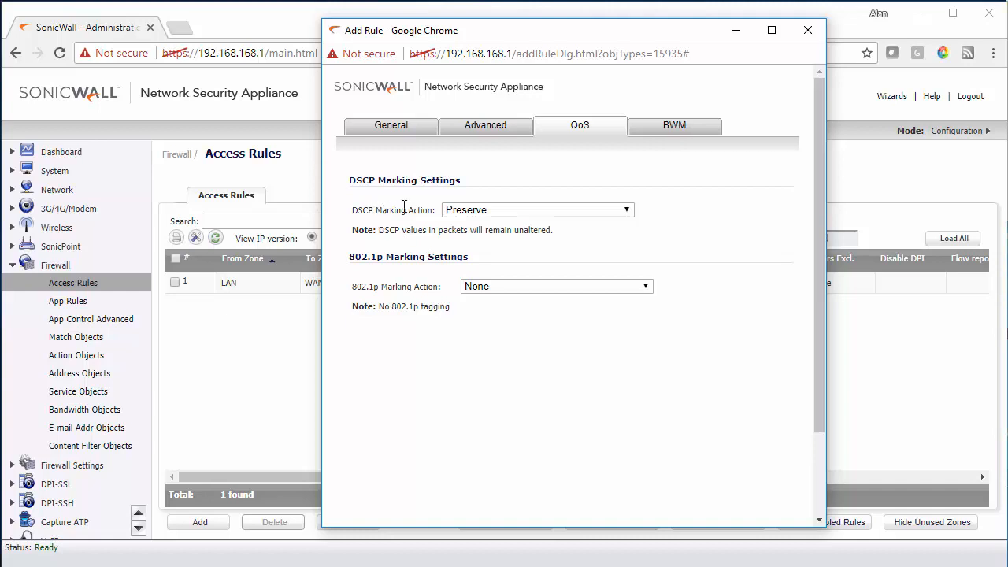
pyautogui.click(673, 128)
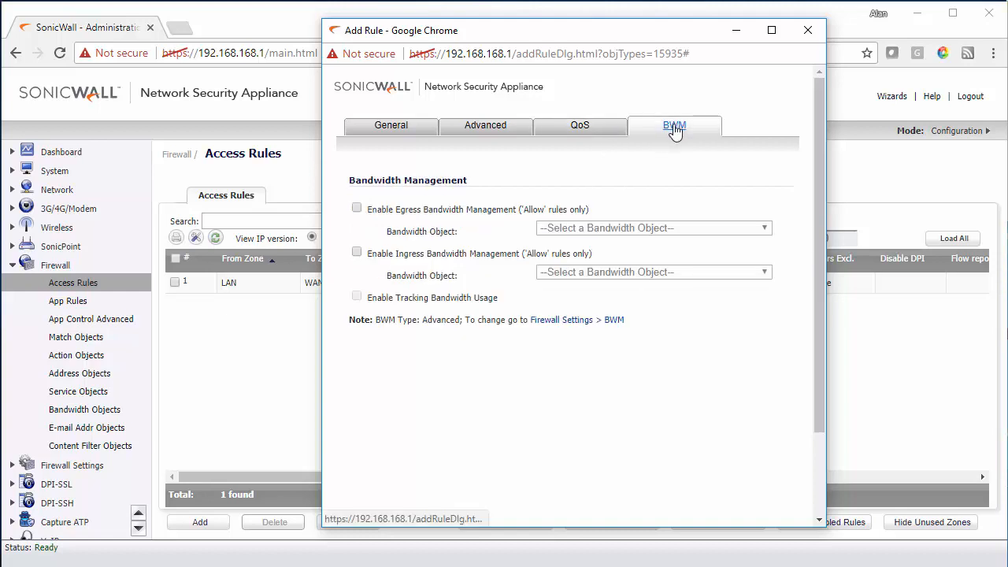
pyautogui.click(356, 209)
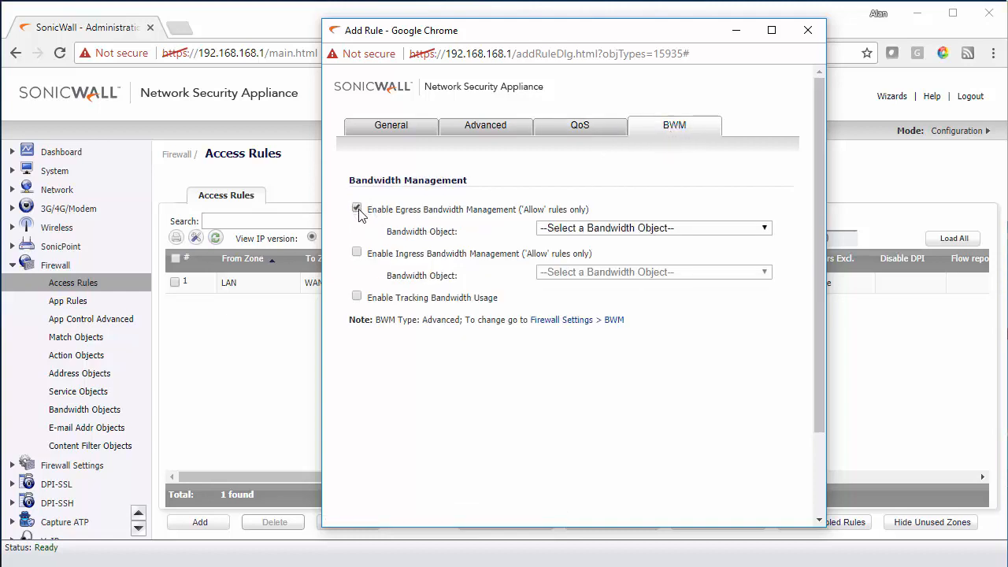
pyautogui.click(357, 253)
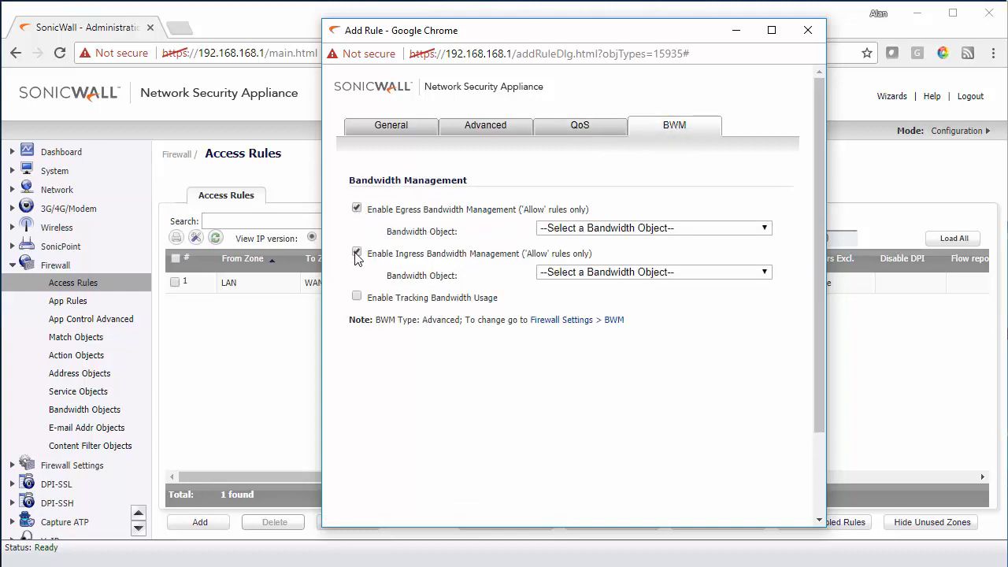
pyautogui.click(654, 229)
pyautogui.click(614, 268)
pyautogui.click(616, 276)
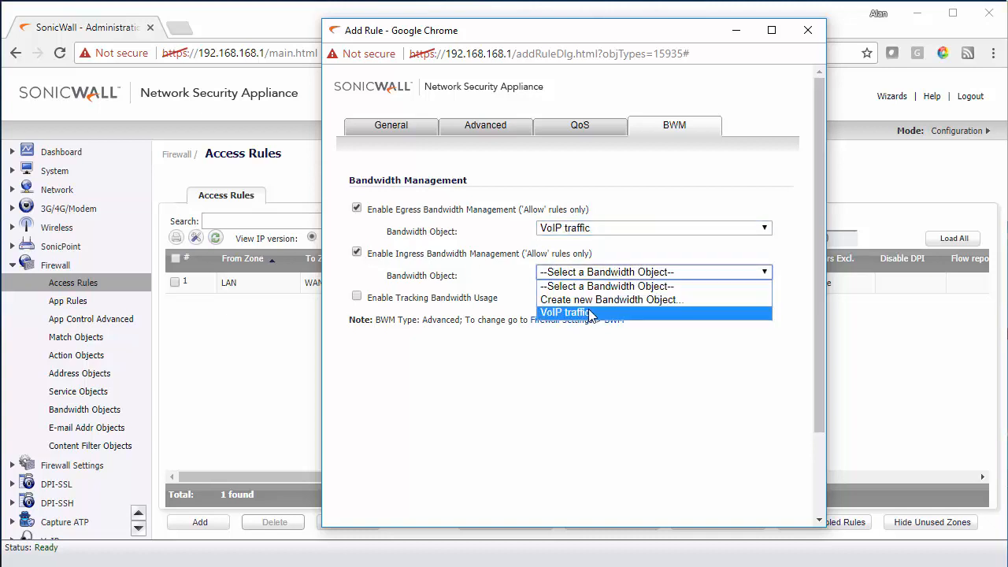
pyautogui.click(593, 313)
pyautogui.click(356, 297)
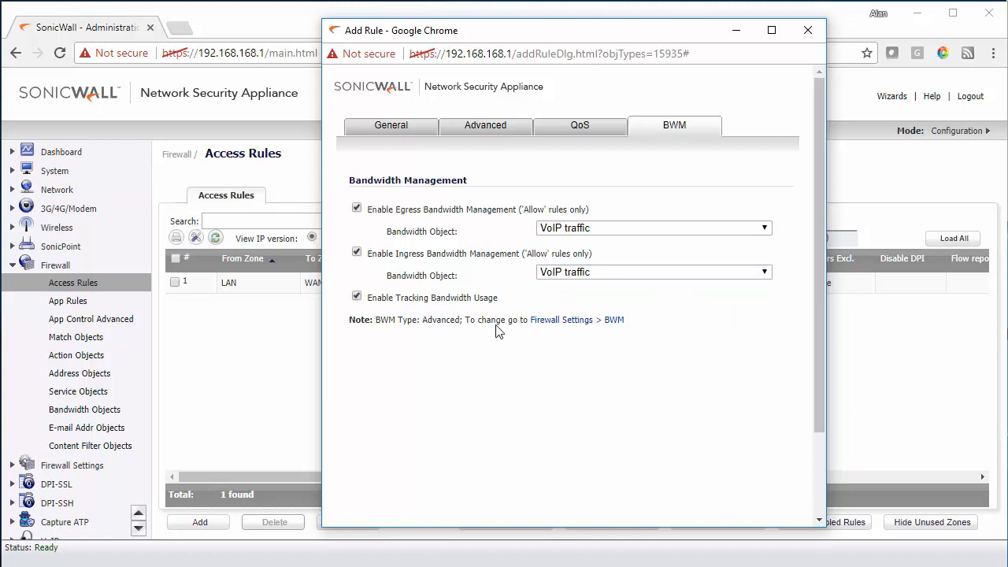
# Add the LAN to WAN VoIP rule and close its dialog.
pyautogui.scroll(-3, 504, 331)
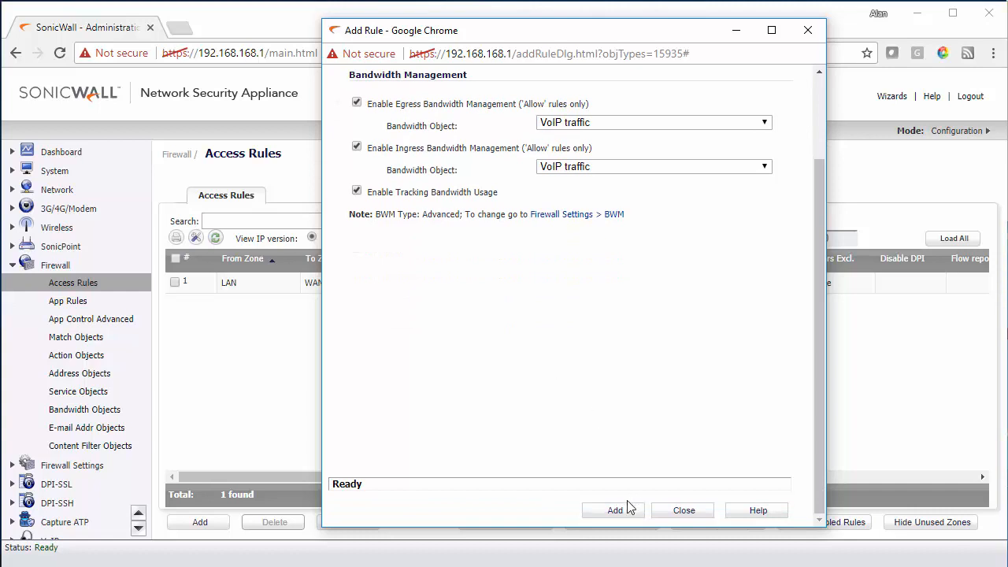
pyautogui.click(619, 511)
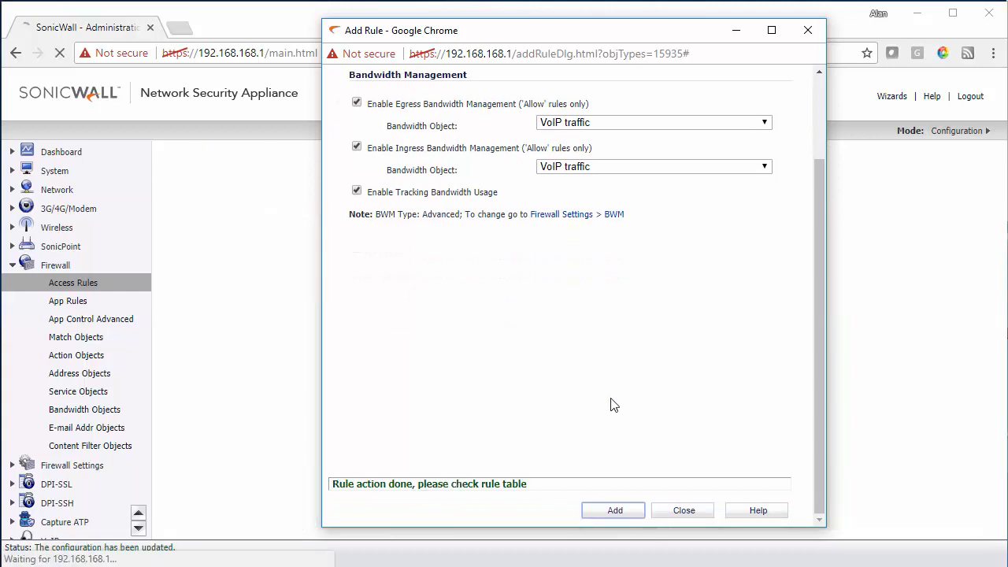
pyautogui.click(683, 510)
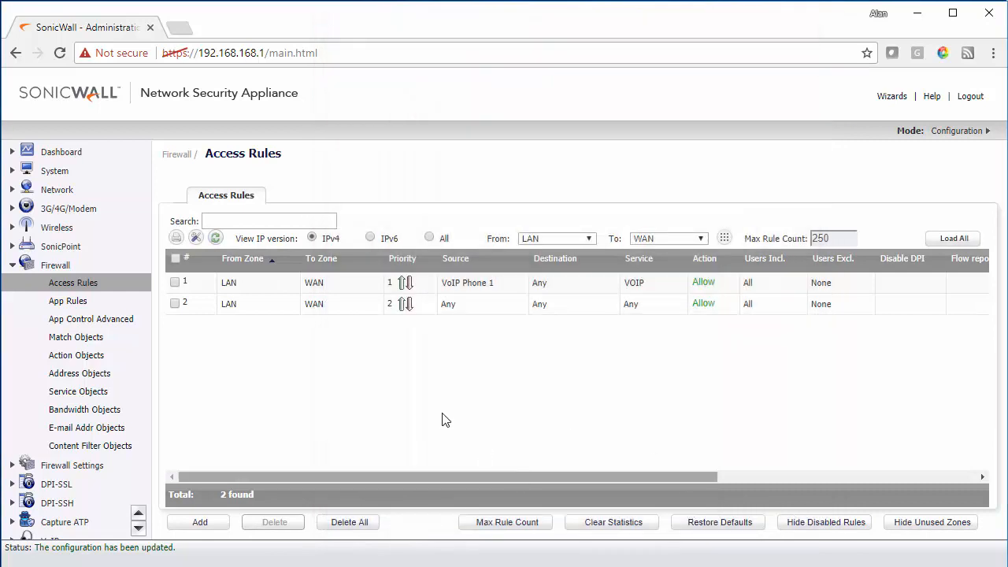
# Review the VoIP rule's source address properties, bandwidth management parameters and traffic statistics in the rule table.
pyautogui.moveTo(470, 475); pyautogui.dragTo(743, 489)
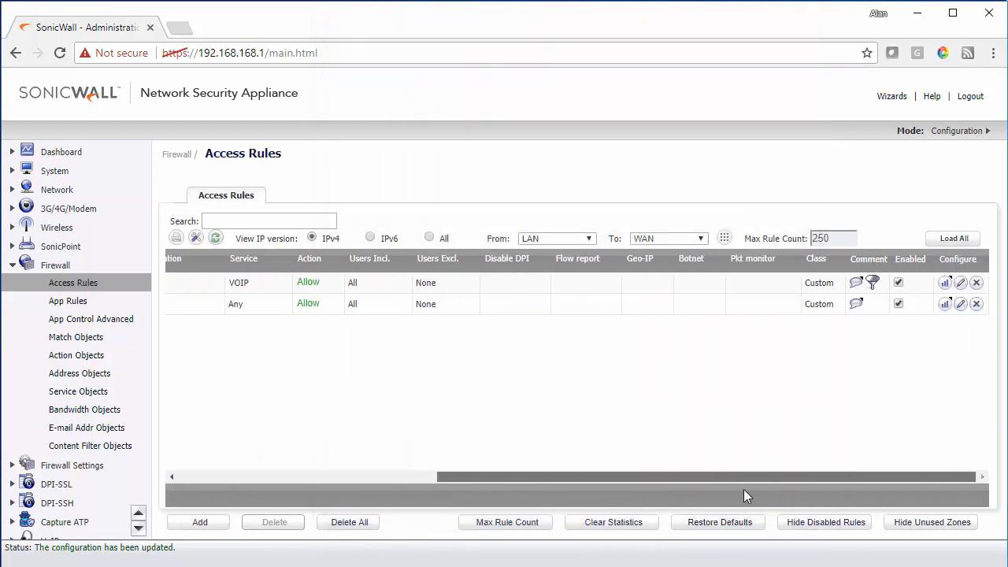
pyautogui.moveTo(498, 476); pyautogui.dragTo(299, 480)
pyautogui.moveTo(379, 291)
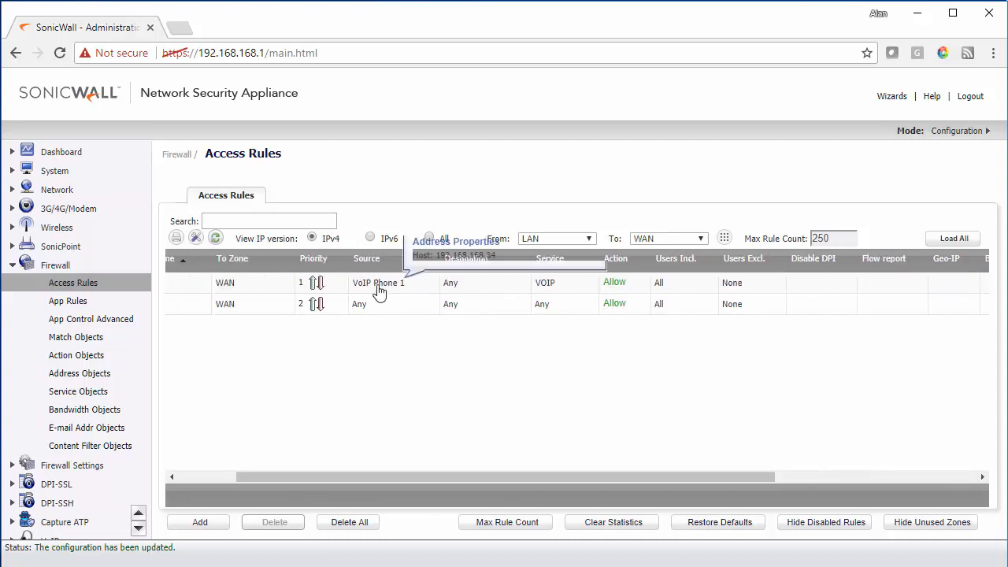
pyautogui.moveTo(553, 475); pyautogui.dragTo(904, 331)
pyautogui.moveTo(874, 285)
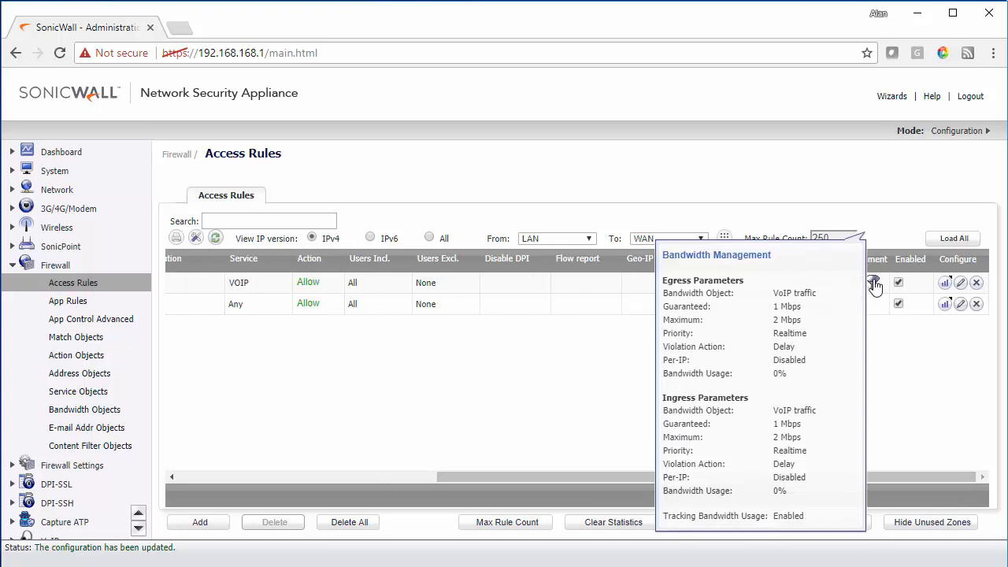
pyautogui.moveTo(948, 288)
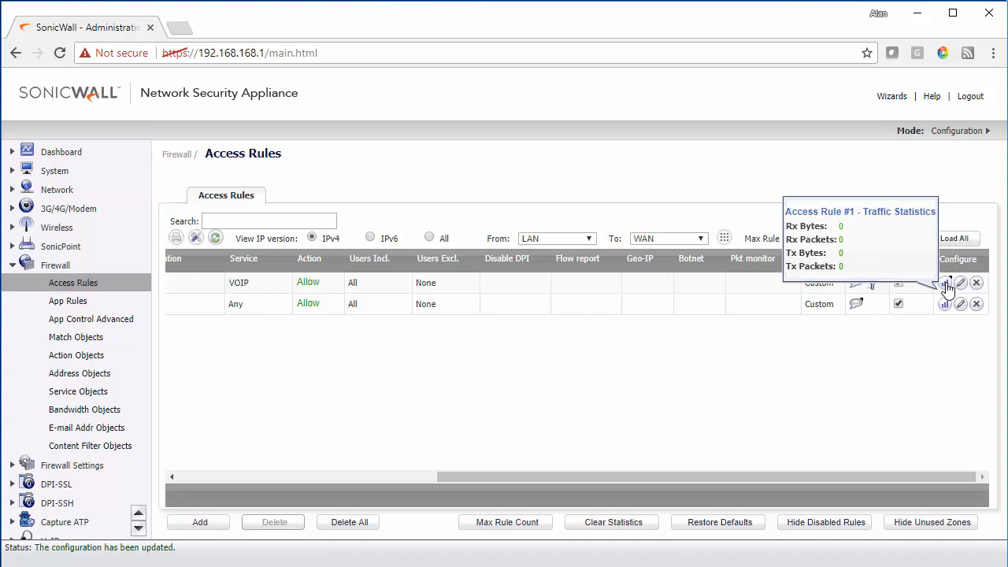
pyautogui.moveTo(887, 477); pyautogui.dragTo(598, 488)
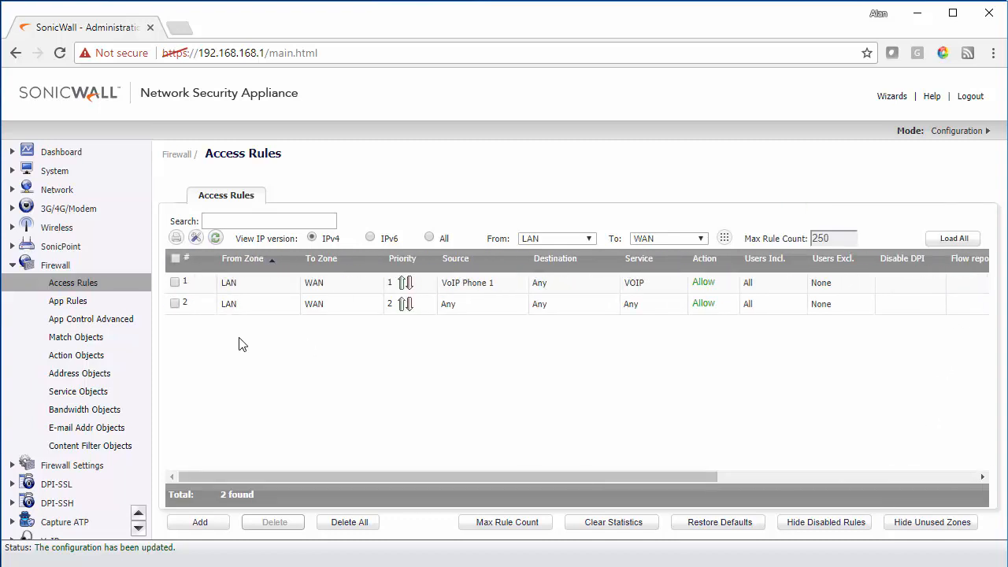
# Open the dashboard's BWM Monitor and examine the policy-based ingress, egress and top 10 graphs for the VoIP rule.
pyautogui.click(60, 153)
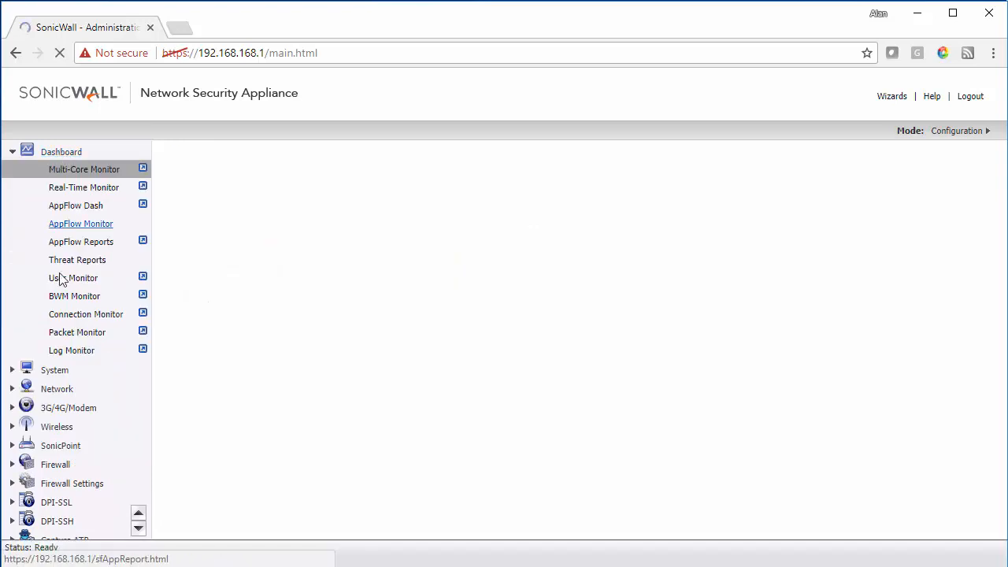
pyautogui.click(68, 300)
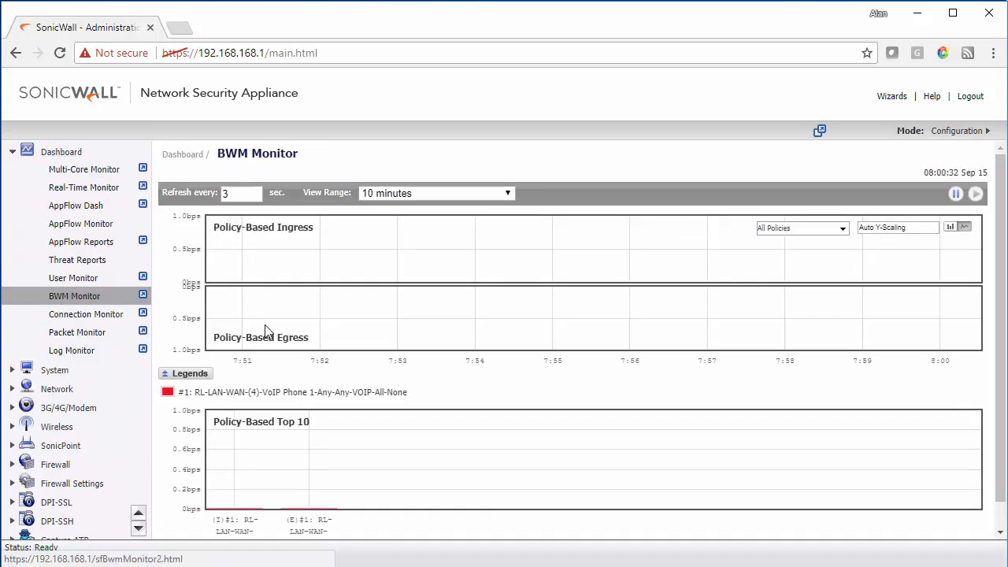
pyautogui.scroll(-1, 264, 286)
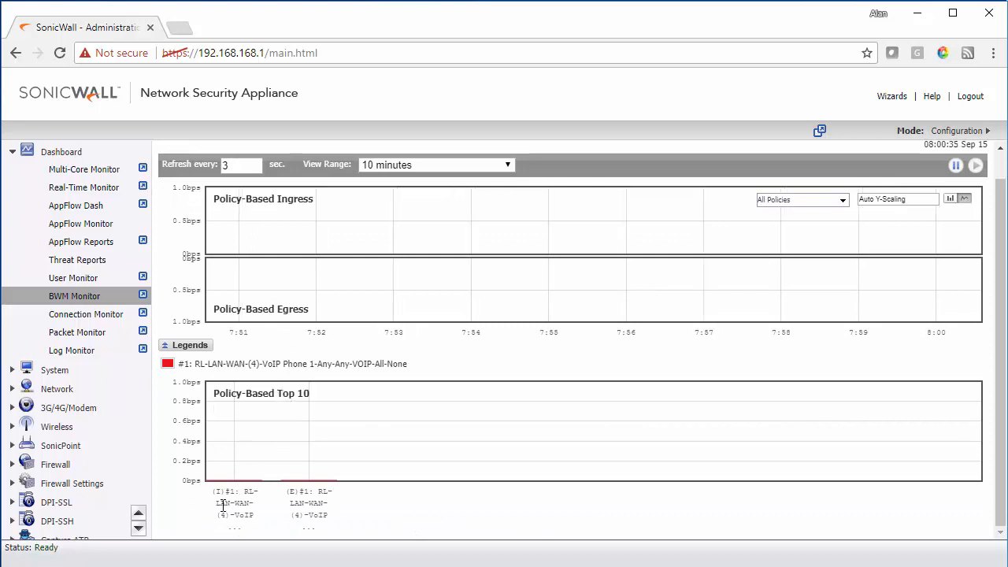
pyautogui.moveTo(220, 503); pyautogui.dragTo(262, 513)
pyautogui.click(254, 517)
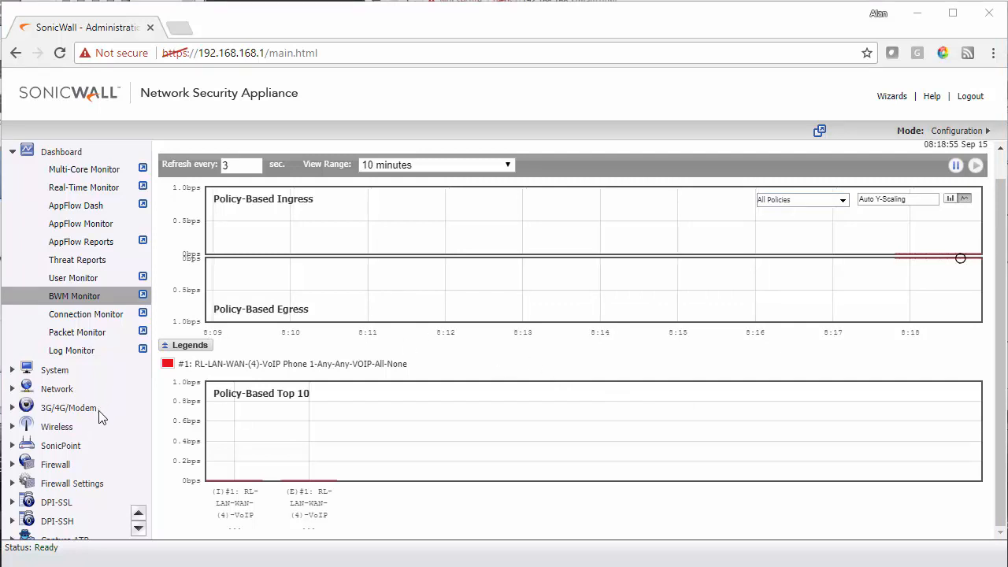
# Return to the firewall access rules and show those from VPN to VPN.
pyautogui.click(55, 465)
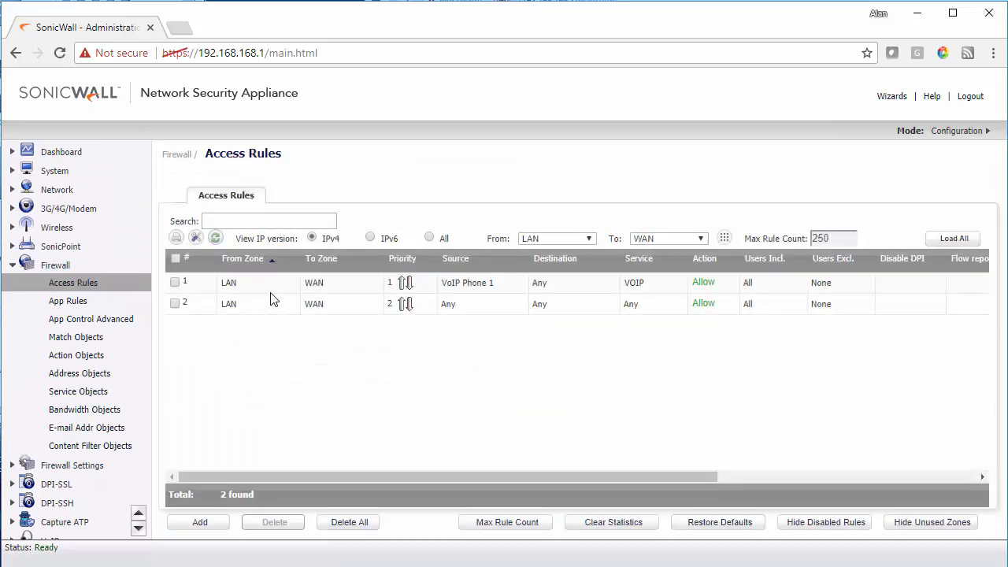
pyautogui.click(585, 239)
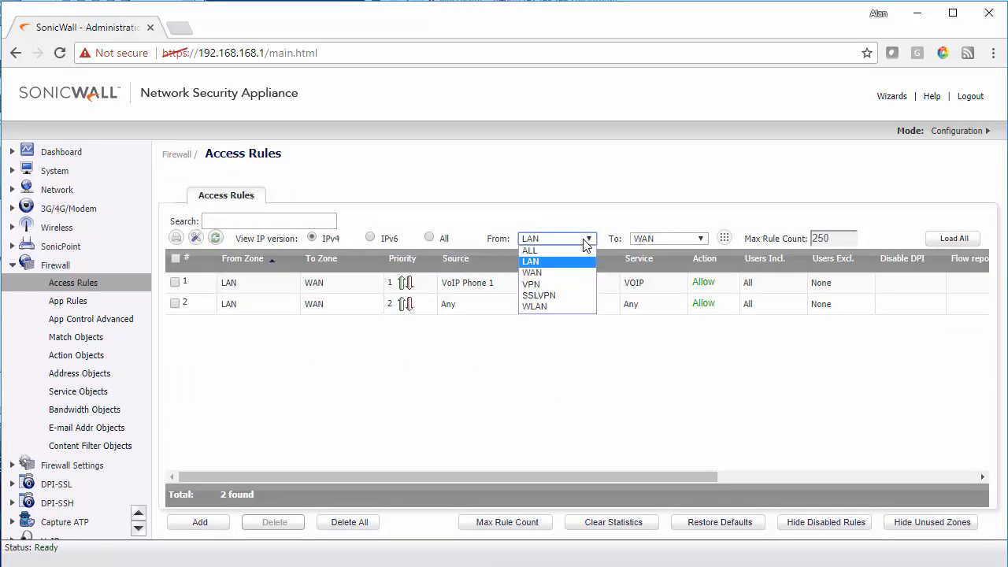
pyautogui.click(532, 284)
pyautogui.click(665, 238)
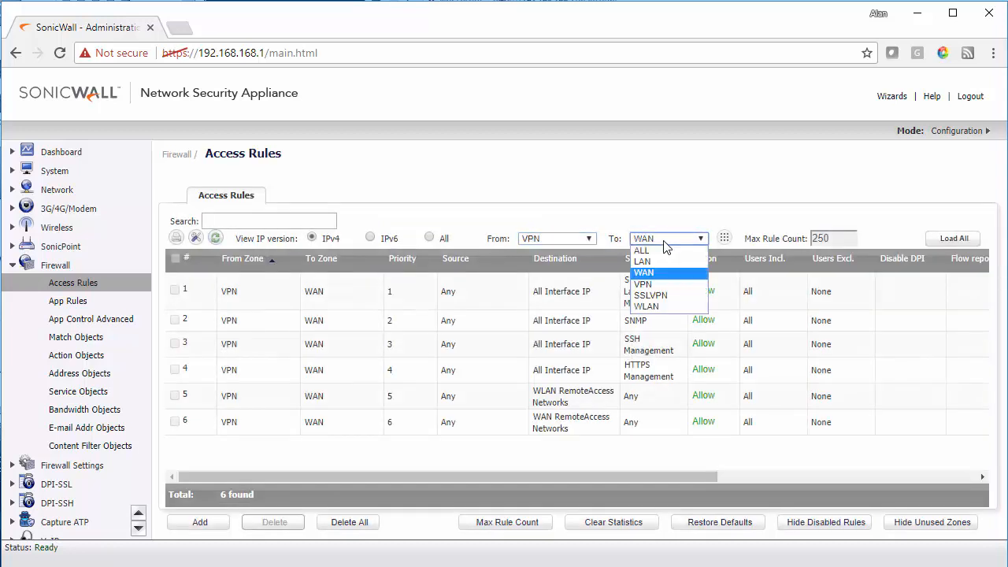
pyautogui.click(647, 285)
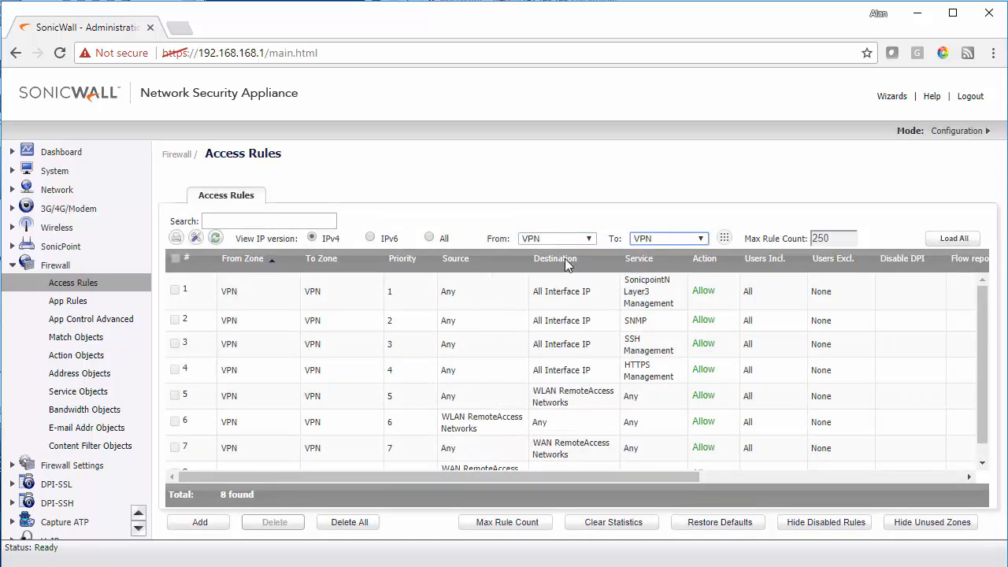
# Show the access rules from WAN to LAN and examine the listed rule's columns.
pyautogui.click(577, 241)
pyautogui.click(553, 272)
pyautogui.click(662, 240)
pyautogui.click(652, 261)
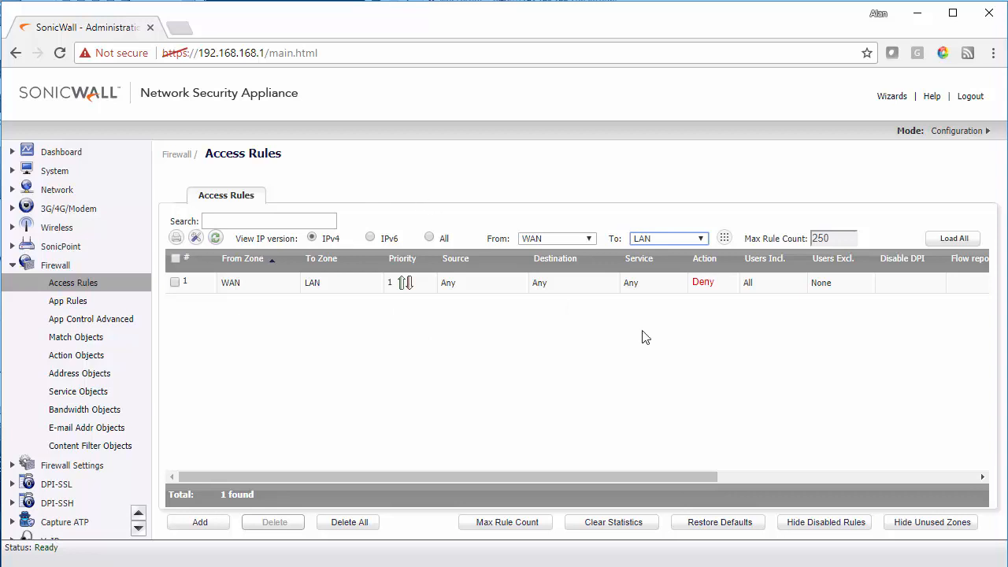
pyautogui.moveTo(720, 478); pyautogui.dragTo(970, 507)
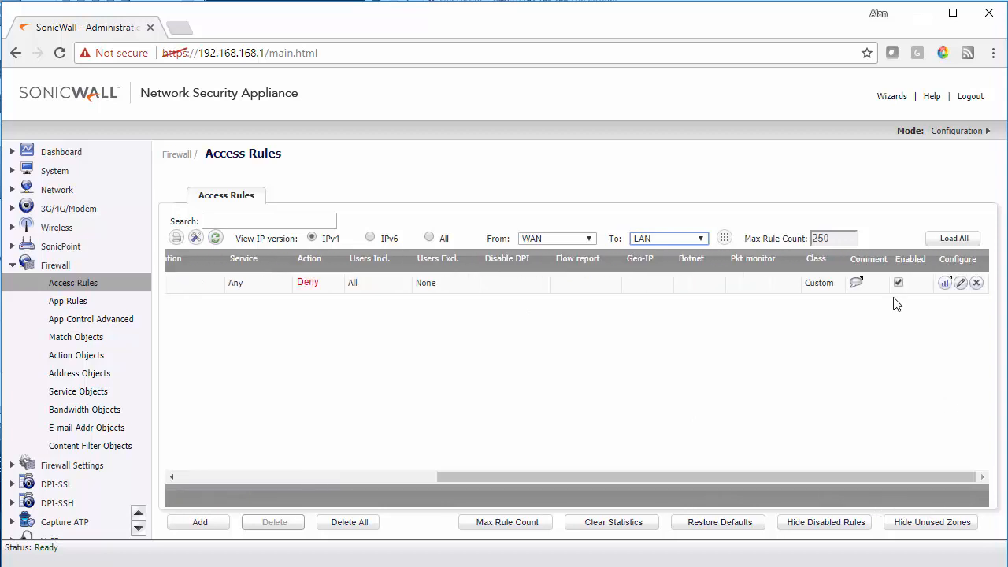
pyautogui.moveTo(834, 475); pyautogui.dragTo(504, 480)
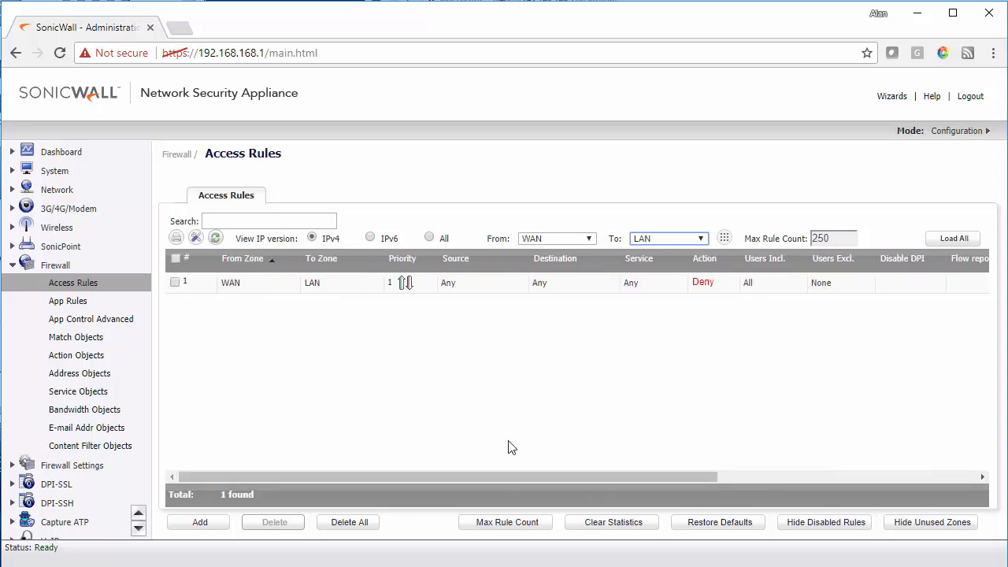